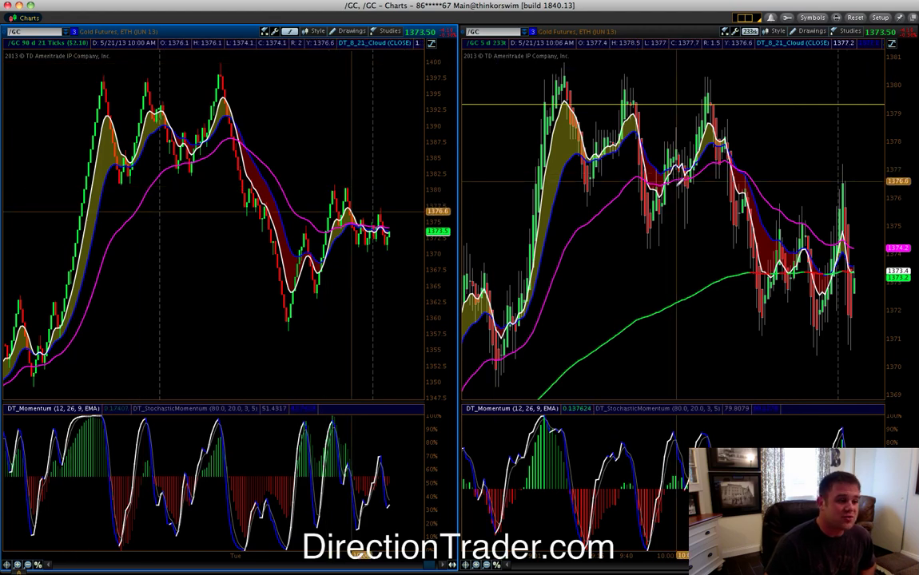
Move the window with the /ES, /TF, /CL and /GC charts so it covers the gold charts
scroll(679, 182, "down", 5)
scroll(678, 182, "down", 10)
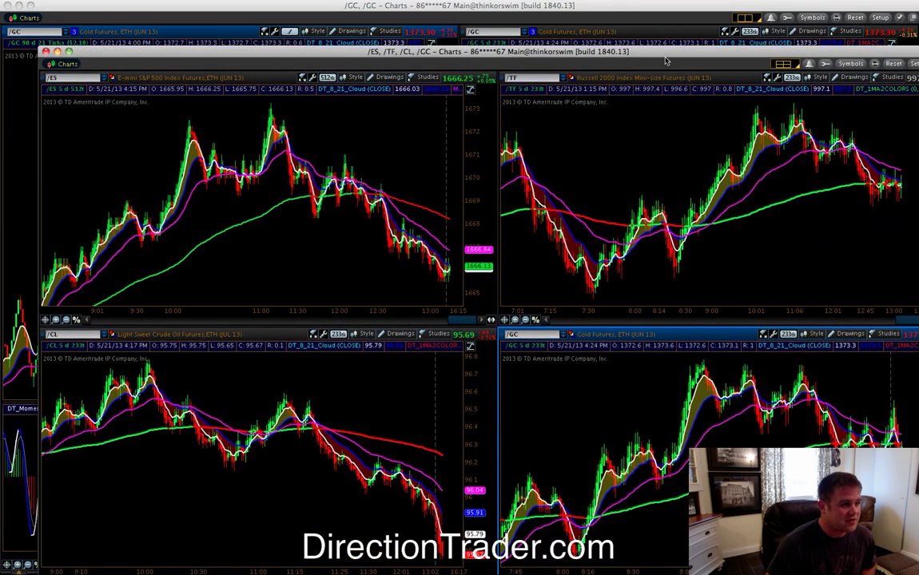
left_click_drag(662, 56, 621, 13)
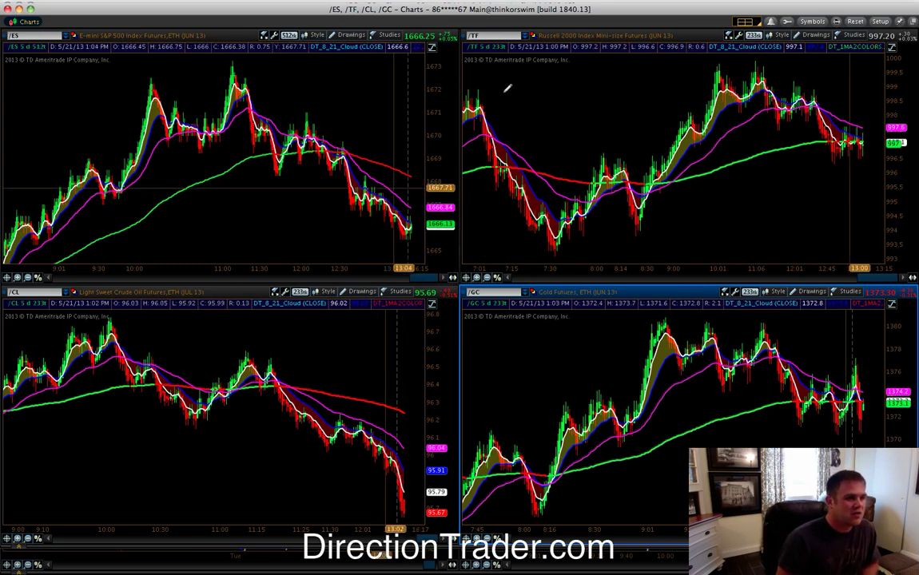
Reduce the four-chart grid to two side-by-side charts, then expand it to a two-by-two grid
left_click(748, 24)
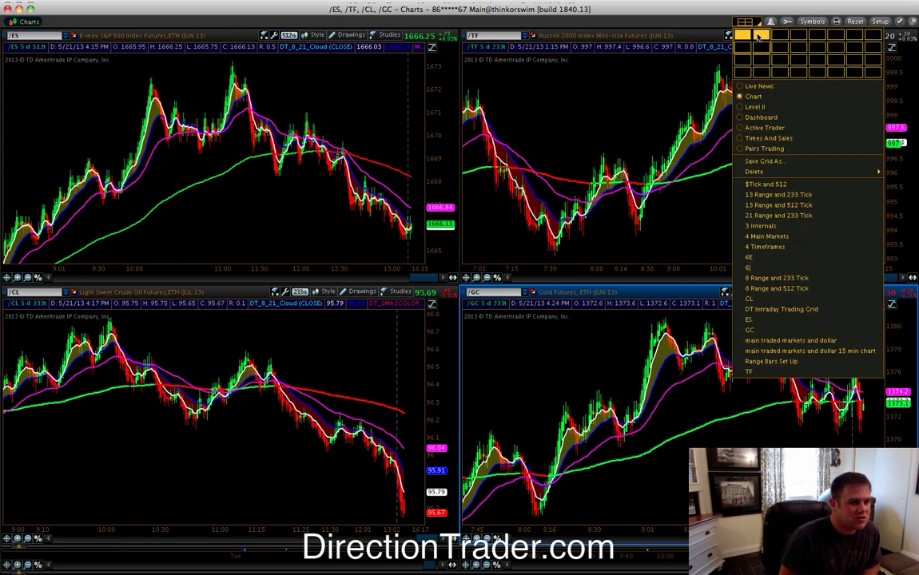
left_click(760, 35)
left_click(745, 21)
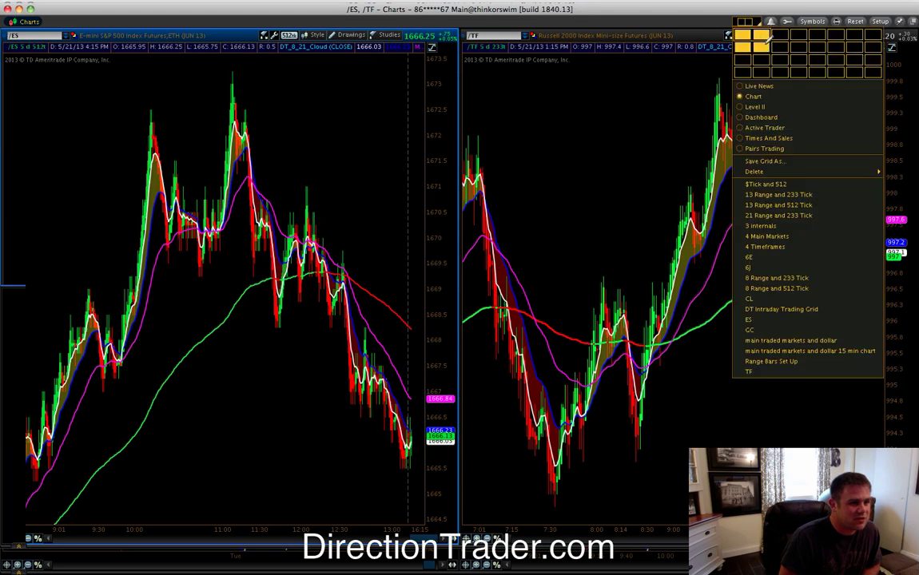
left_click(763, 47)
left_click(745, 21)
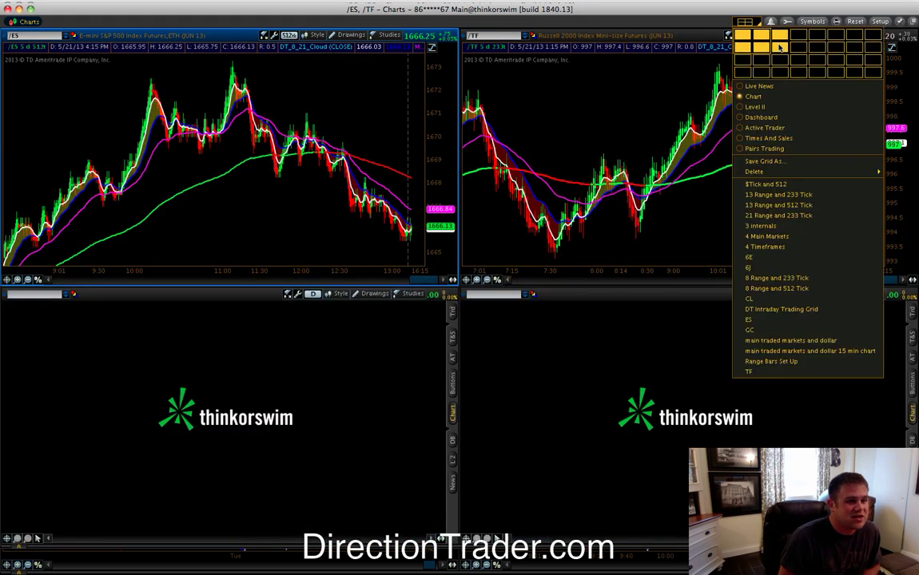
left_click(631, 21)
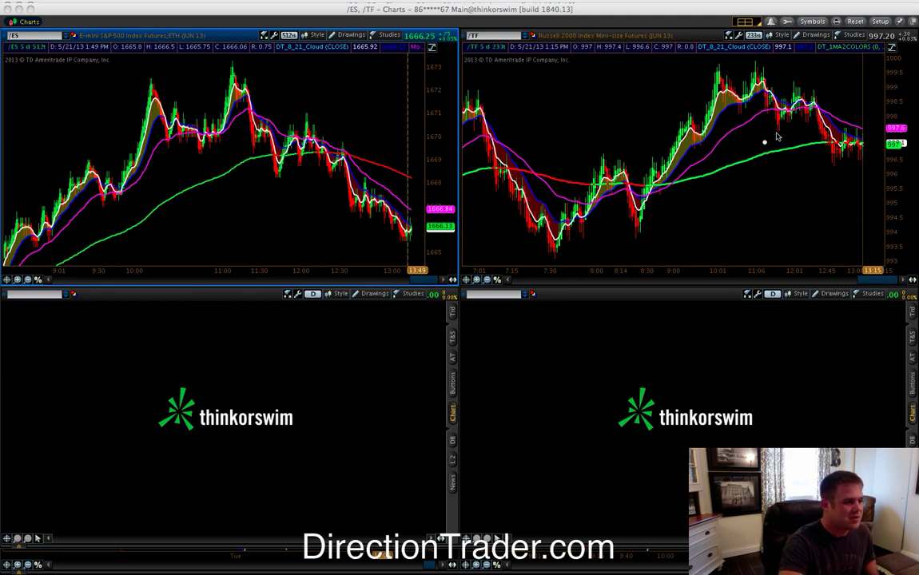
Trace the falling moving averages on the /ES chart with freehand strokes and add a check mark above them
mouse_move(252, 160)
left_mouse_down()
mouse_move(304, 150)
mouse_move(453, 200)
left_mouse_up()
left_click_drag(373, 171, 438, 217)
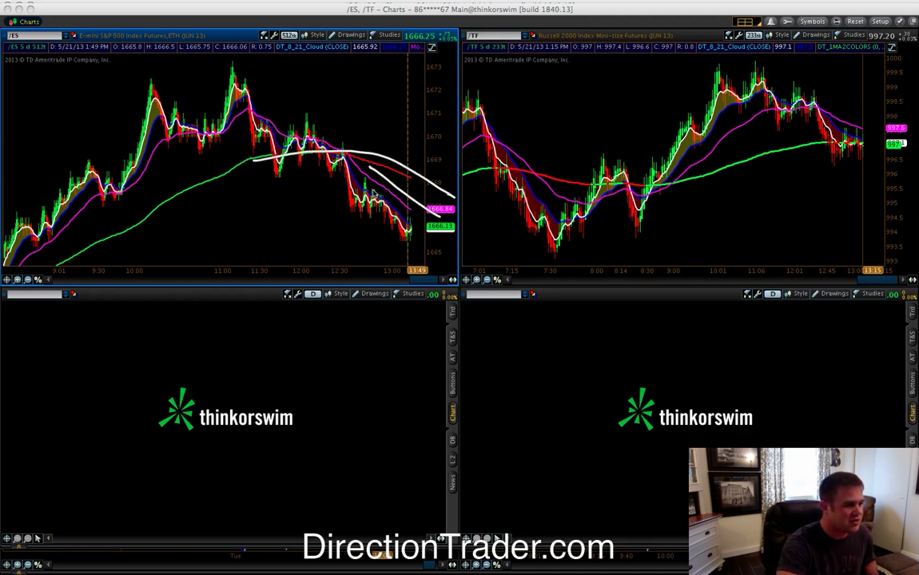
left_click_drag(373, 194, 417, 217)
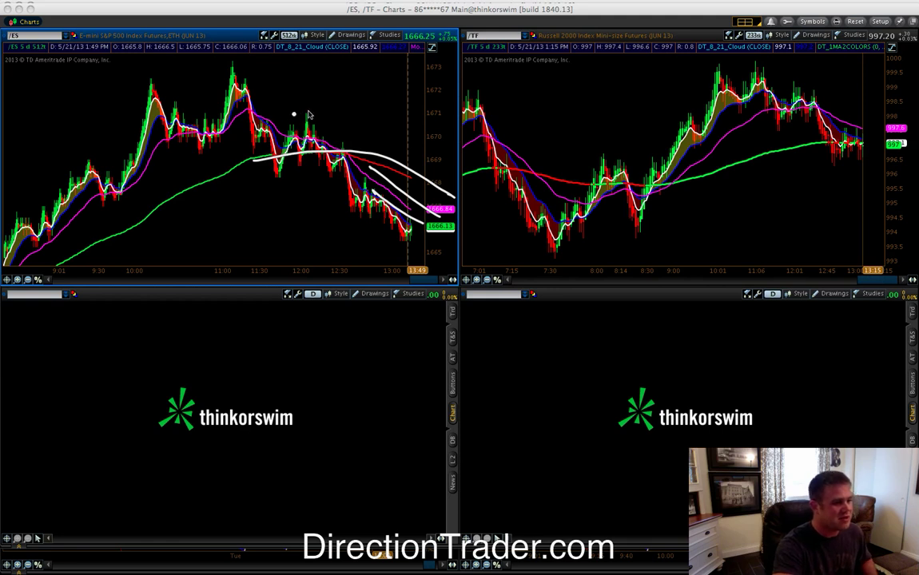
mouse_move(378, 91)
left_mouse_down()
mouse_move(379, 107)
mouse_move(393, 114)
mouse_move(441, 76)
left_mouse_up()
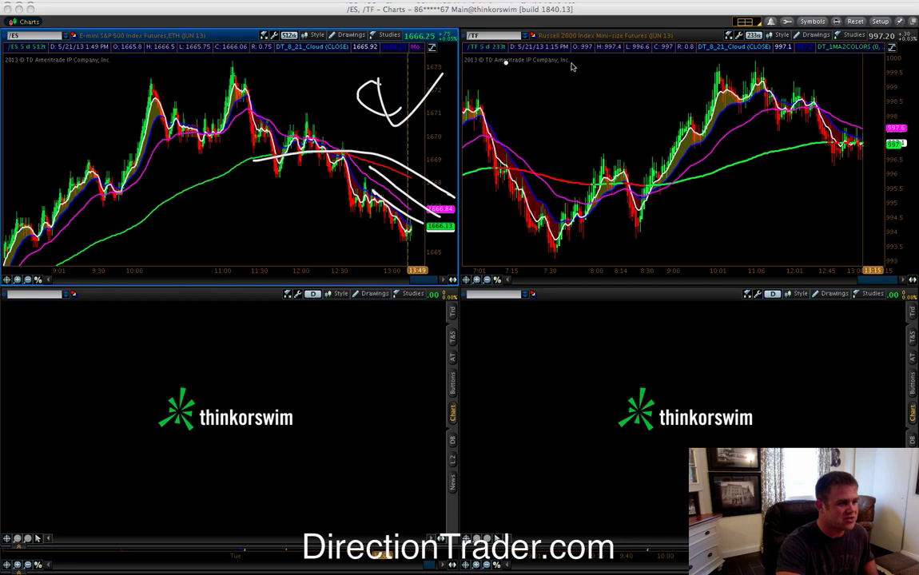
Trace the converging moving averages on the /TF chart, draw a crossed-out circle below them, and clear the annotations
mouse_move(771, 152)
left_mouse_down()
mouse_move(867, 139)
mouse_move(883, 128)
mouse_move(835, 142)
mouse_move(875, 138)
mouse_move(862, 136)
left_mouse_up()
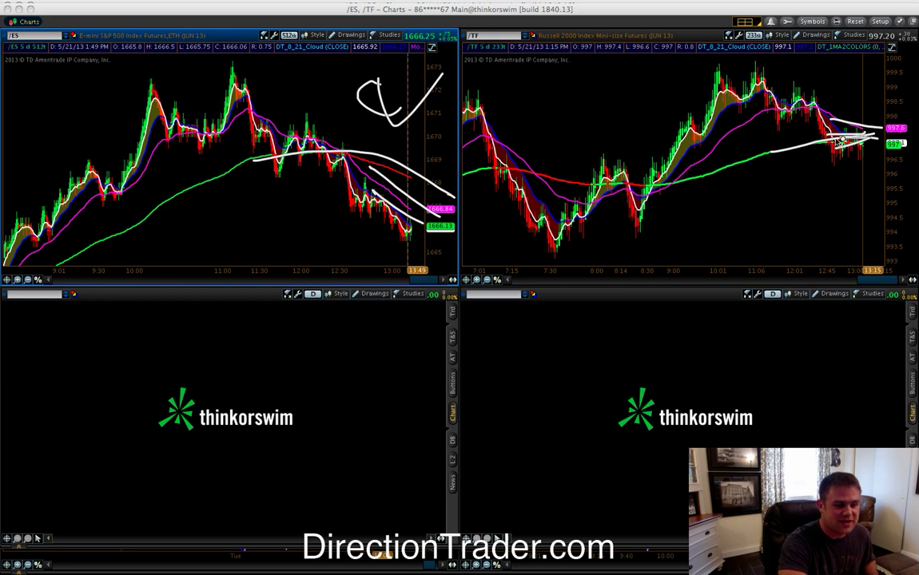
left_click_drag(779, 176, 787, 187)
left_click_drag(726, 152, 793, 224)
left_click_drag(723, 238, 791, 160)
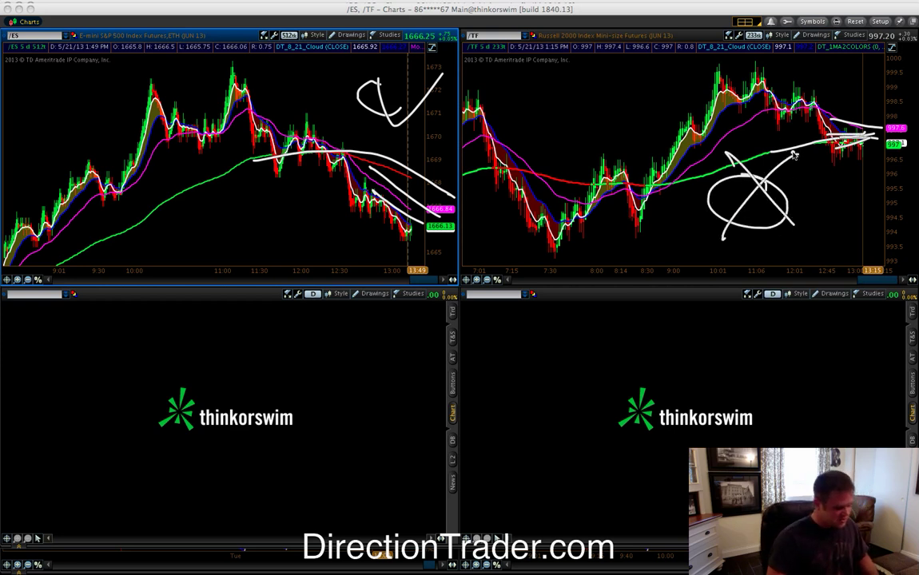
key("Escape")
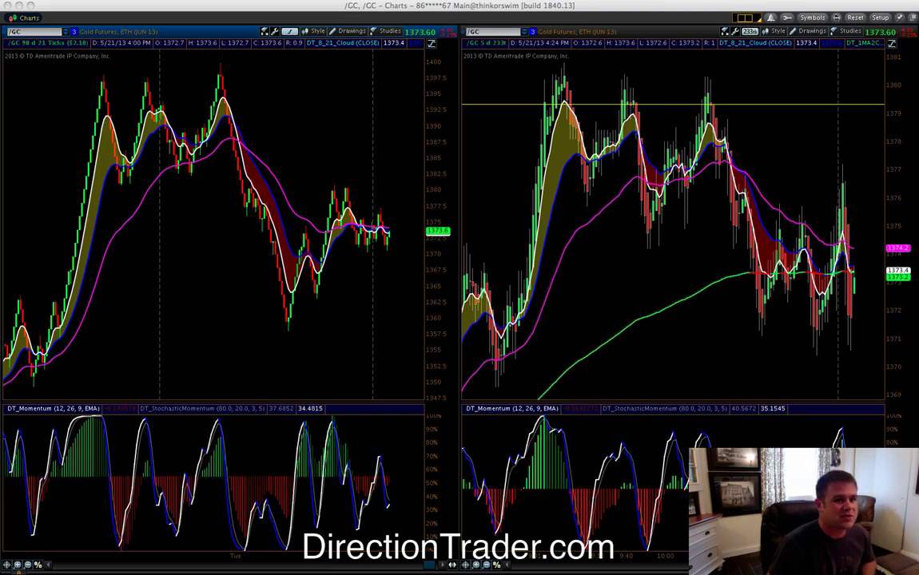
Set up an empty two-by-two chart grid in a blank Charts window
key("super+grave")
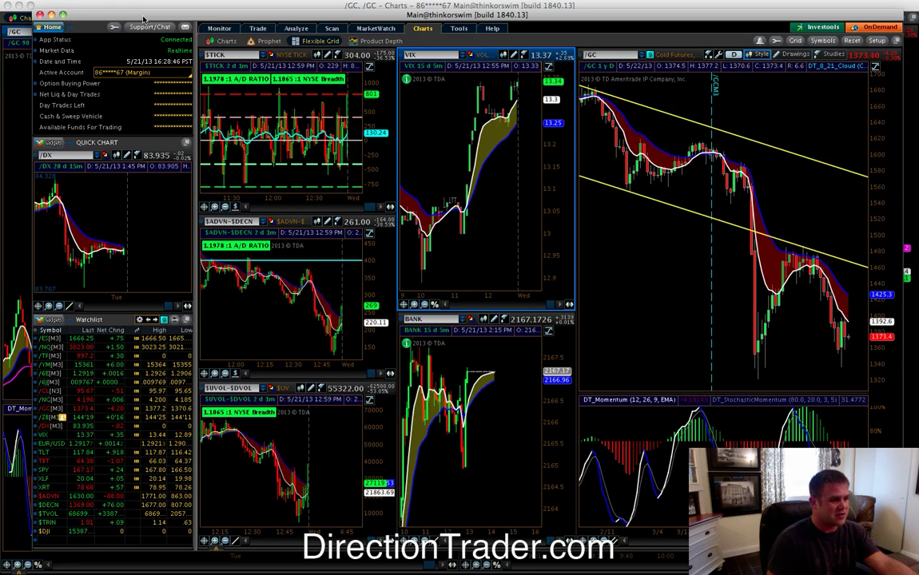
key("super+grave")
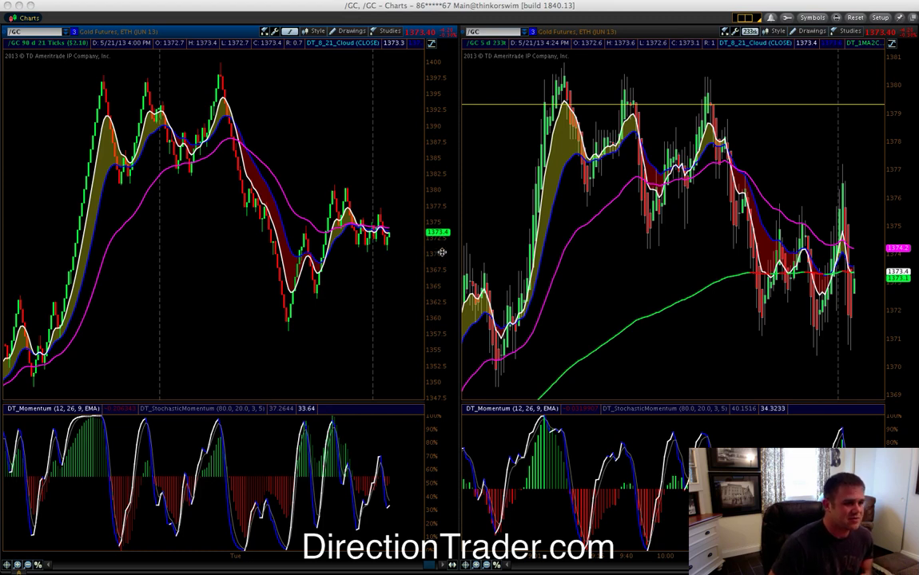
left_click(745, 18)
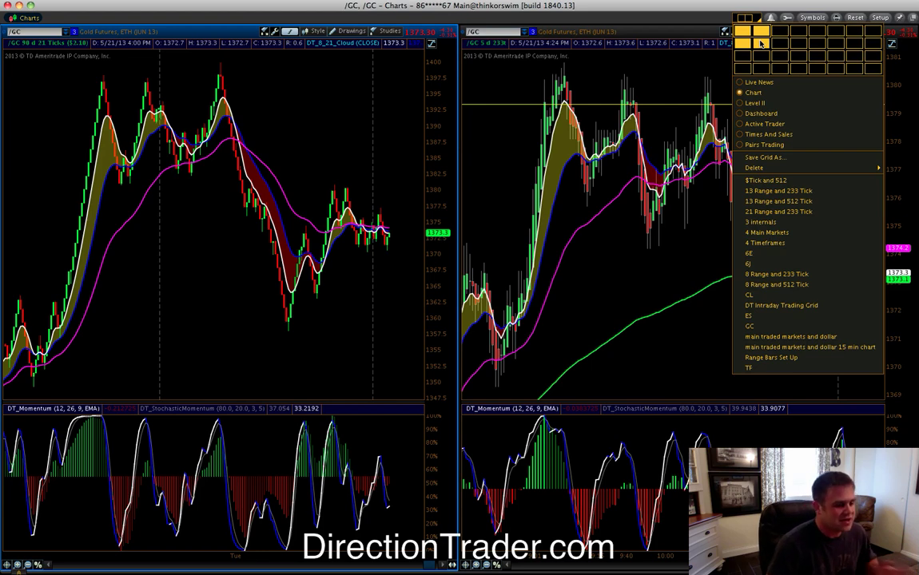
left_click(762, 44)
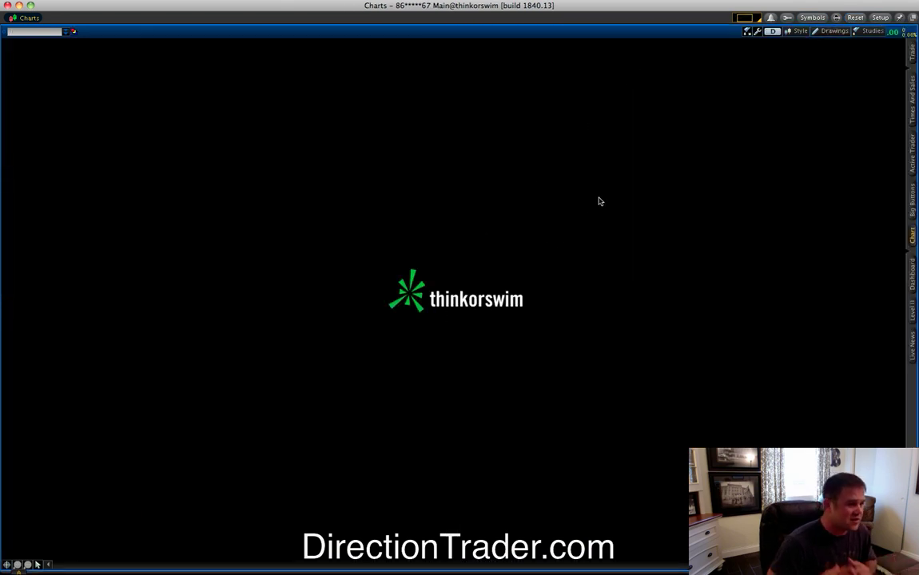
left_click(750, 18)
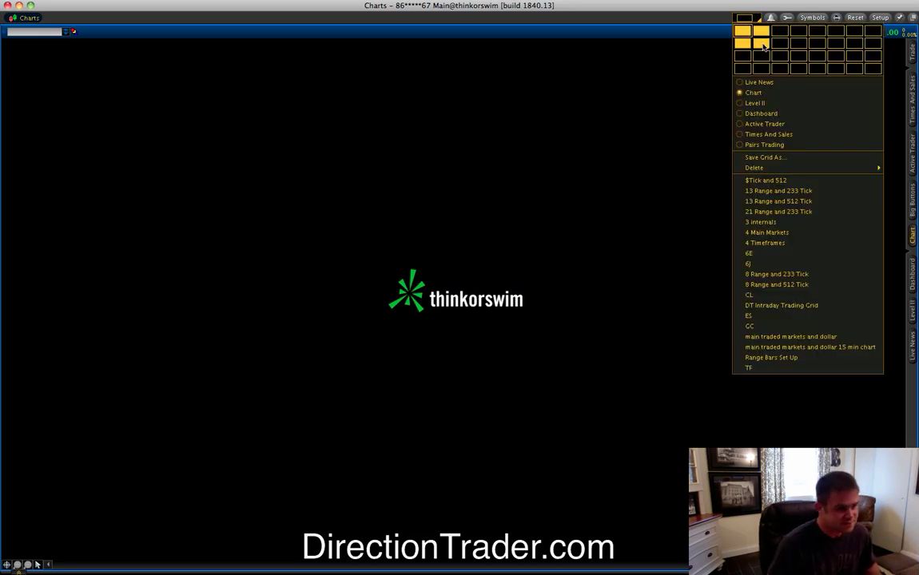
left_click(763, 46)
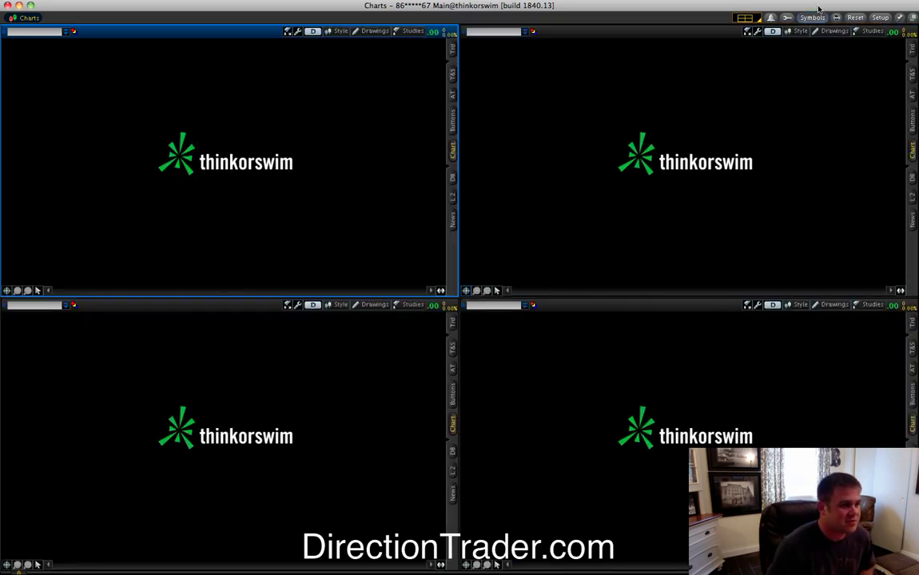
Turn off the side bar in all four cells of the grid
left_click(787, 17)
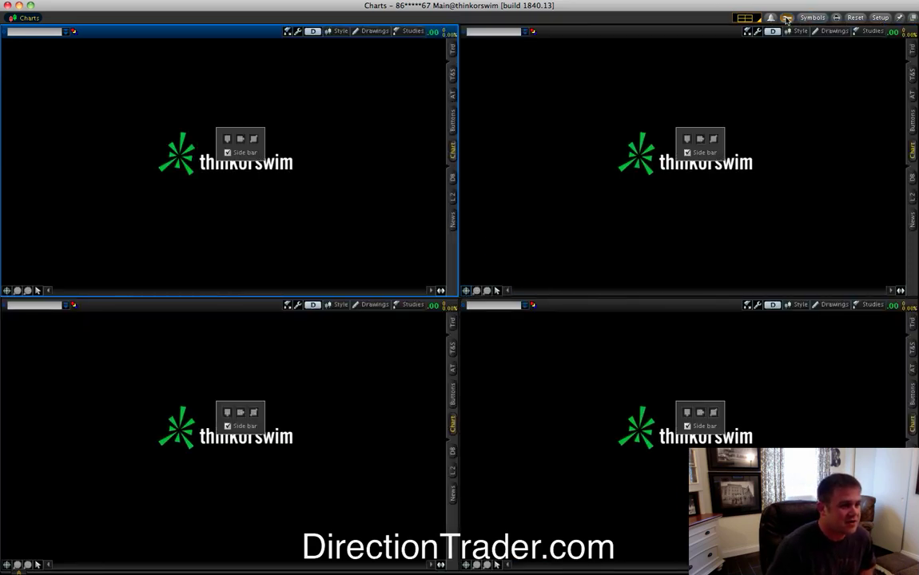
left_click(227, 152)
left_click(703, 156)
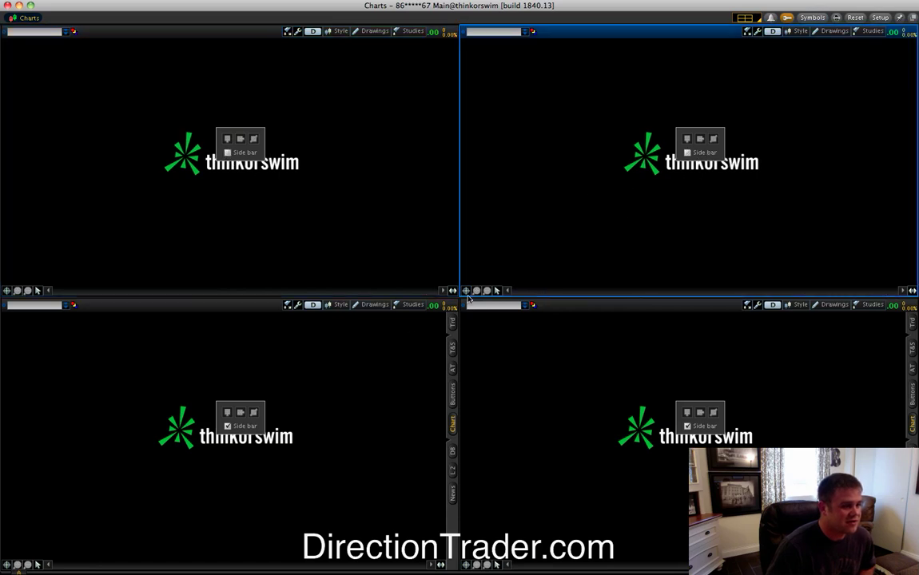
left_click(227, 427)
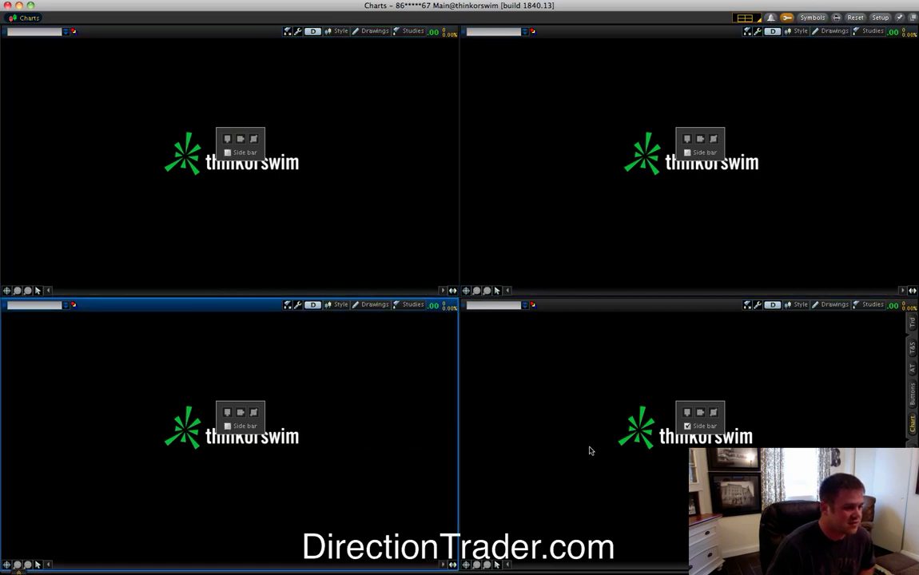
left_click(687, 427)
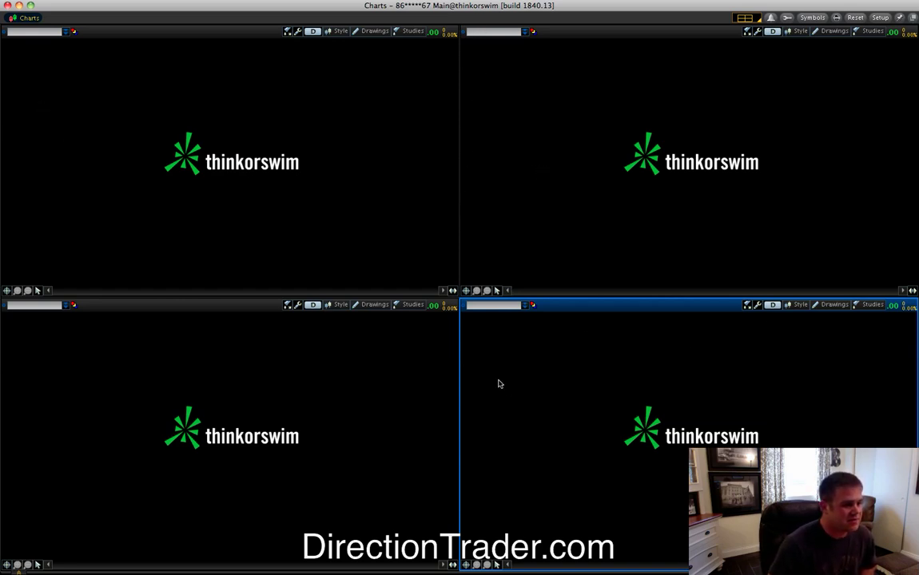
Load /ES in the upper-left chart and /TF in the upper-right chart
left_click(43, 39)
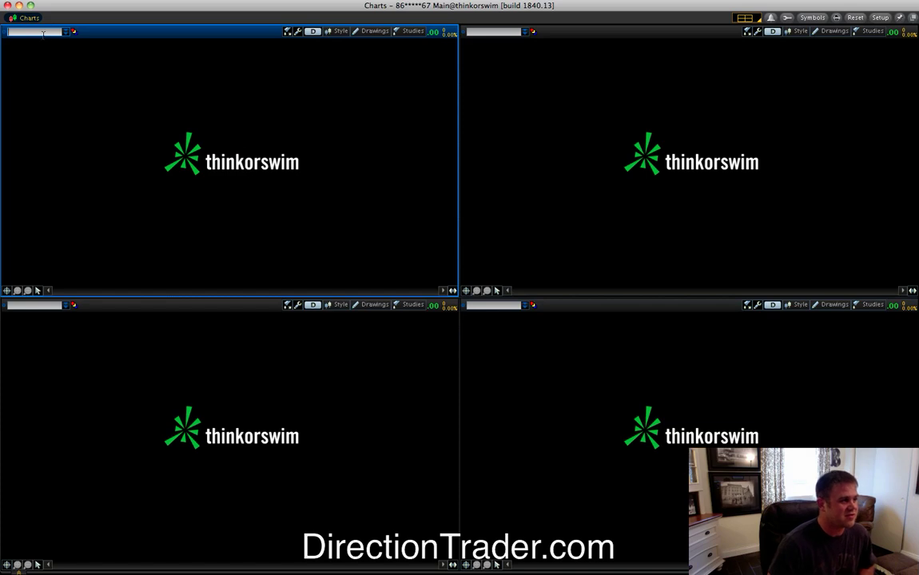
type("/ES")
key("Return")
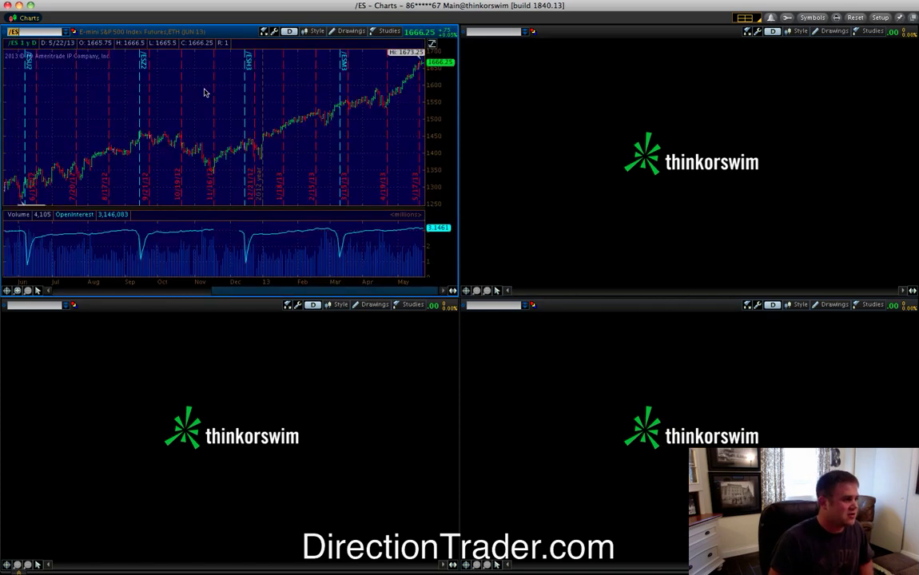
left_click(496, 32)
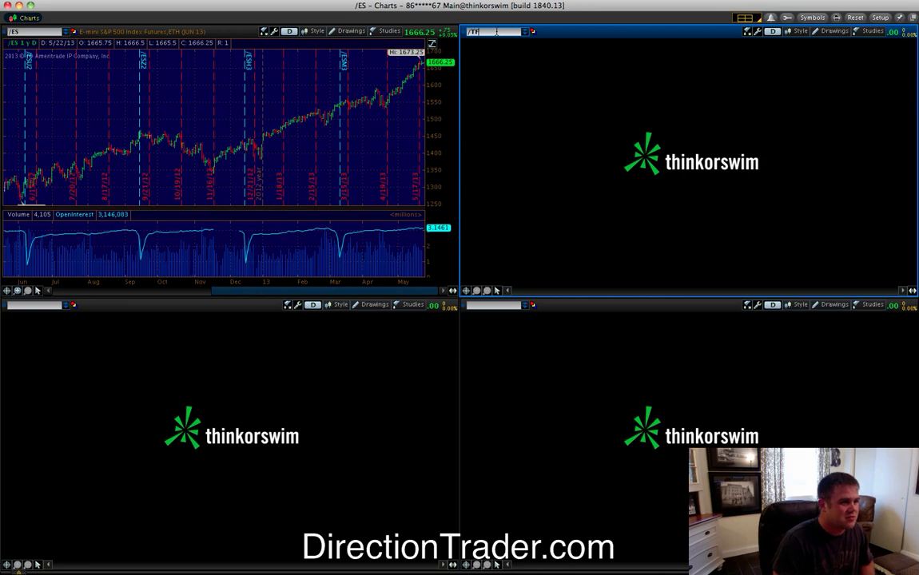
type("/TF")
key("Return")
Load /CL in the lower-left chart and /GC in the lower-right chart
left_click(52, 305)
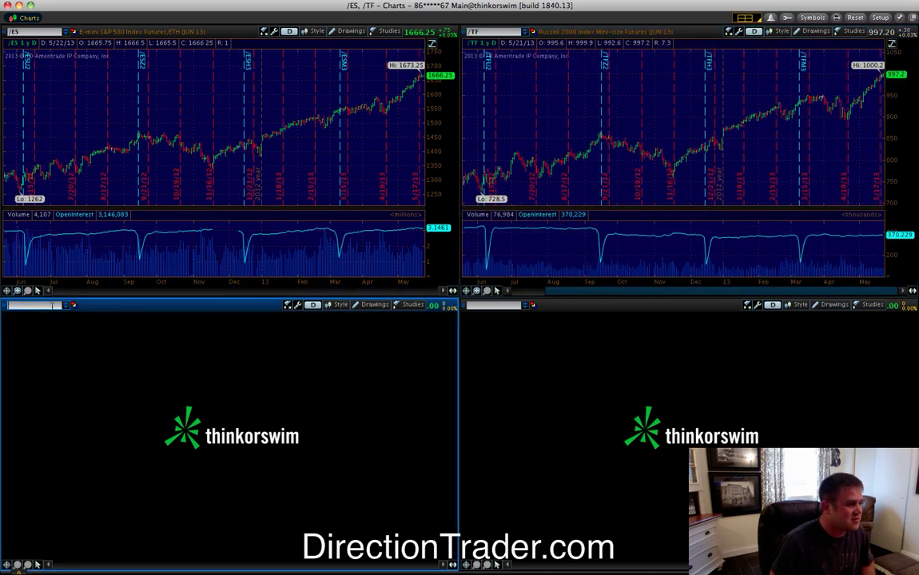
type("/CL")
key("Return")
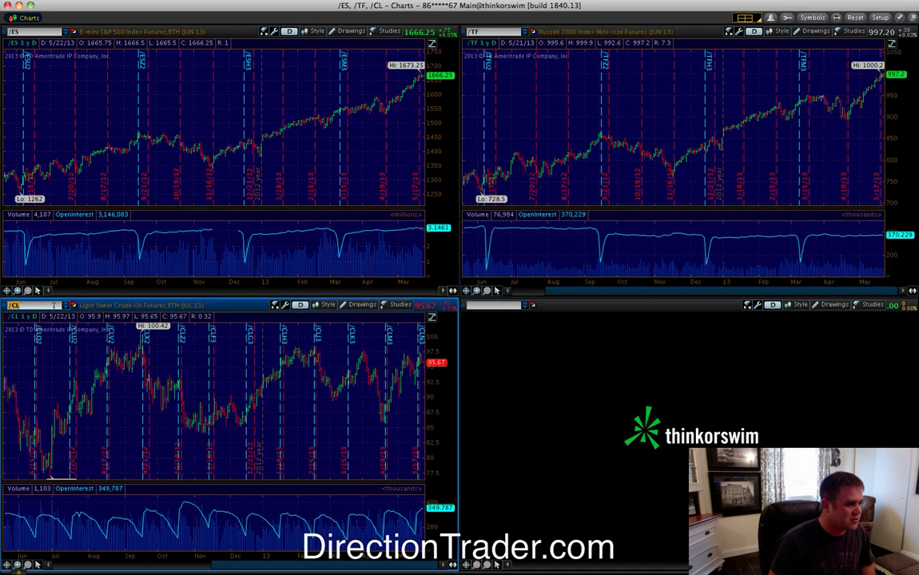
left_click(513, 306)
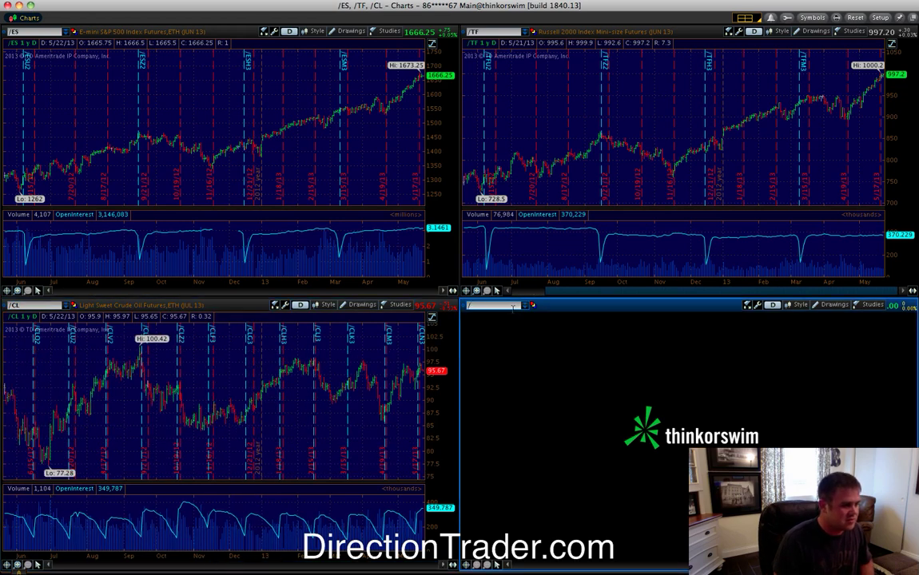
key("Return")
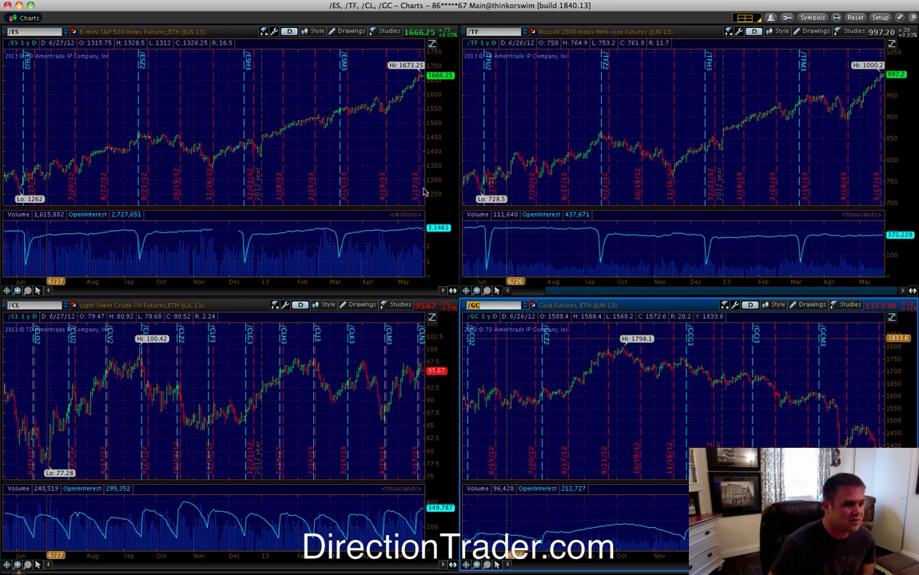
Switch the /ES chart to tick aggregation with a 5-day, 233-tick intraday setting
left_click(315, 31)
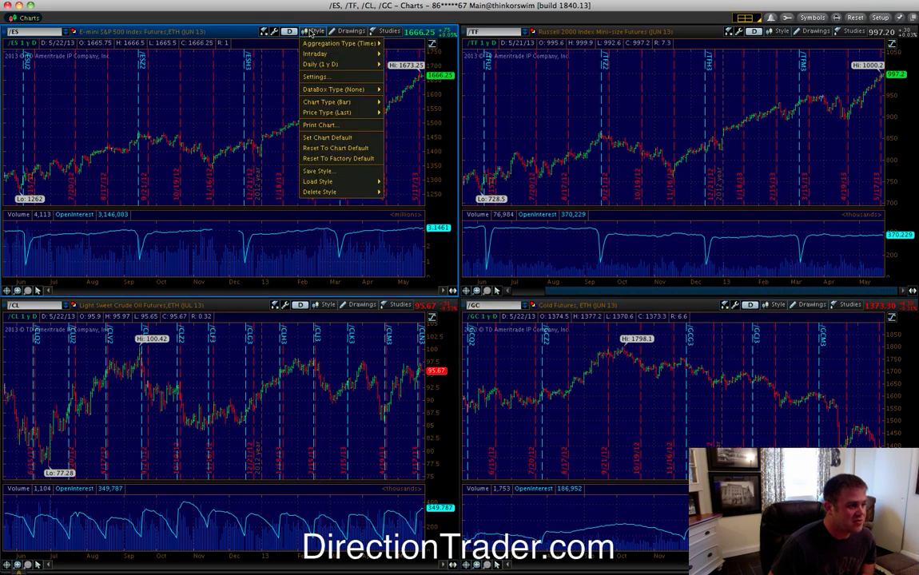
mouse_move(316, 69)
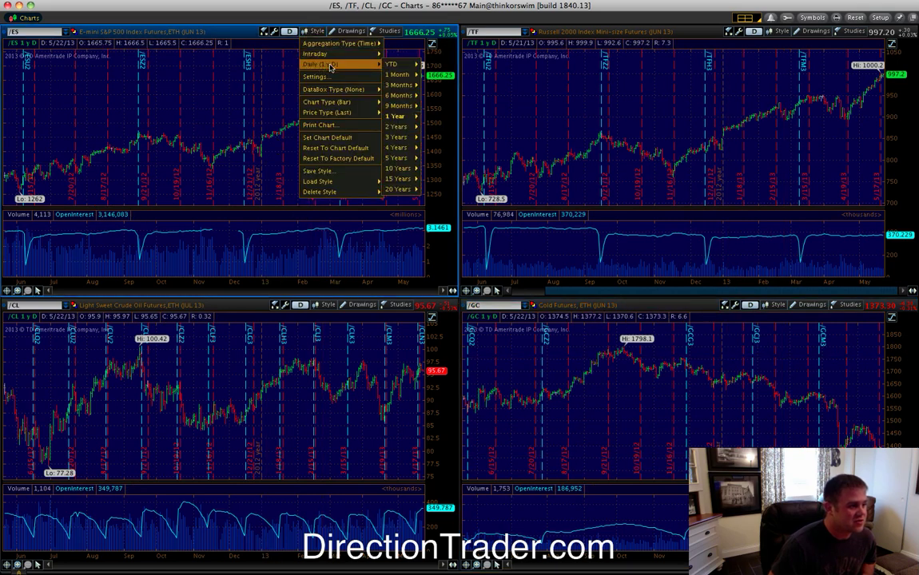
mouse_move(378, 56)
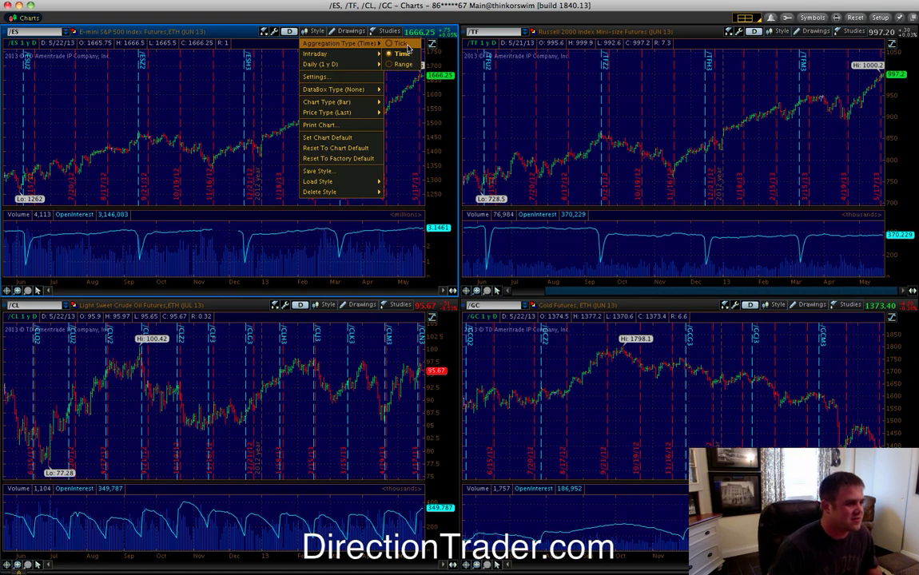
left_click(403, 44)
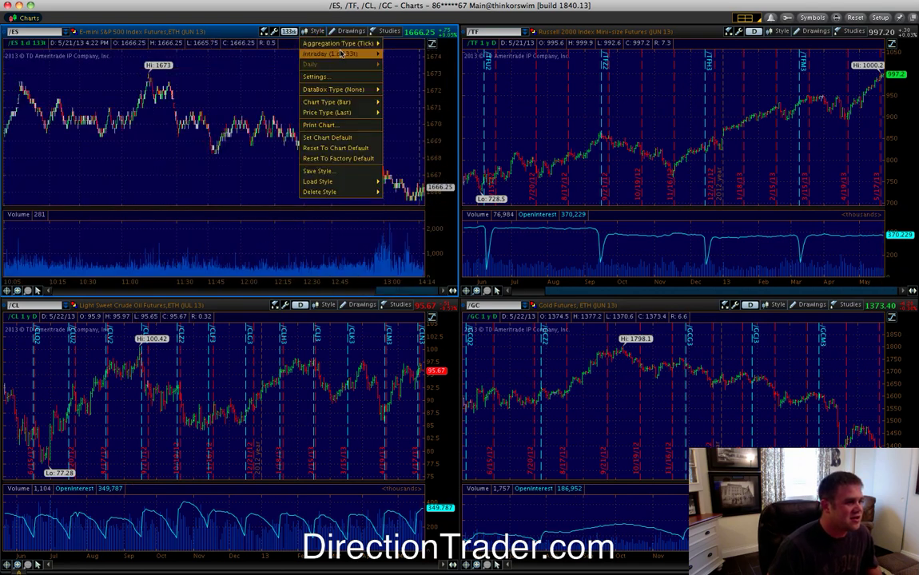
mouse_move(330, 54)
mouse_move(397, 108)
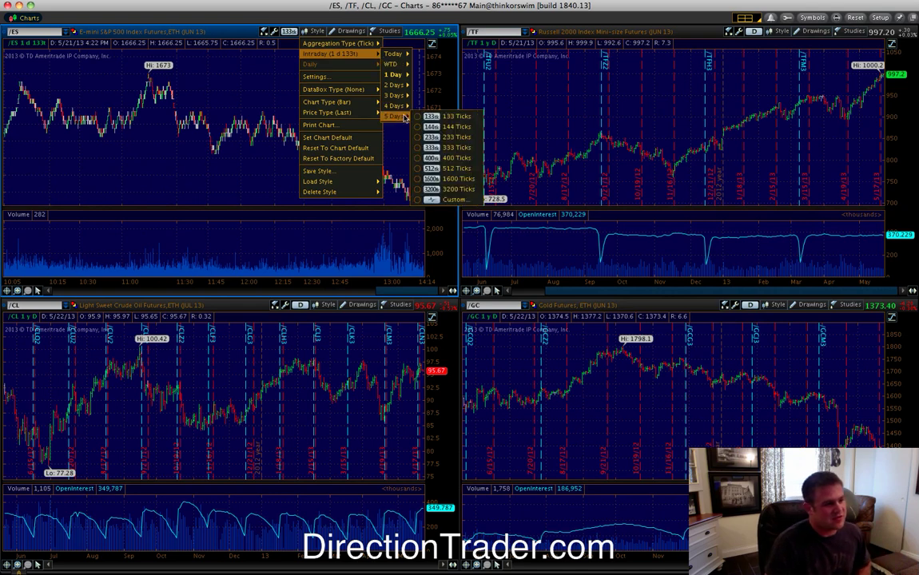
left_click(417, 127)
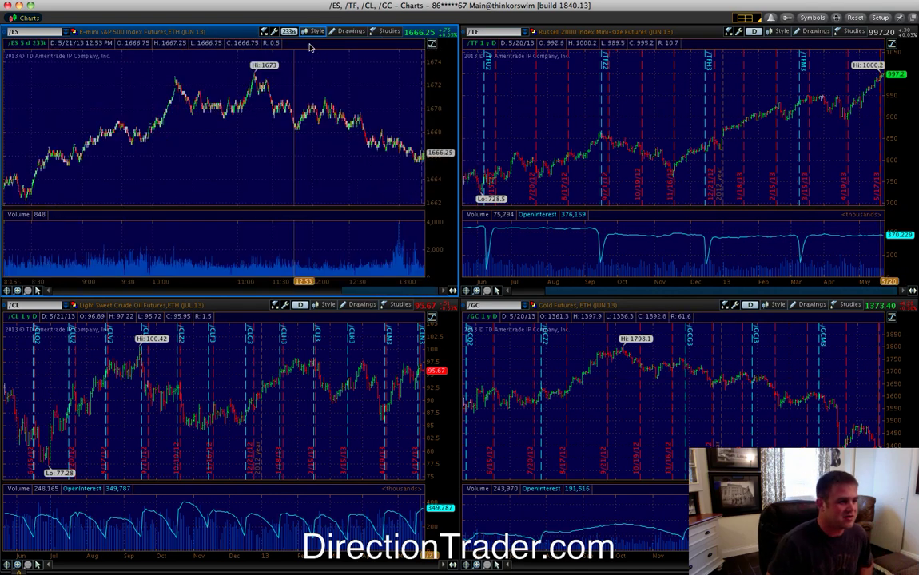
Reselect the 5-day, 233-tick interval for the /ES chart and change its chart type to Heikin Ashi
left_click(311, 33)
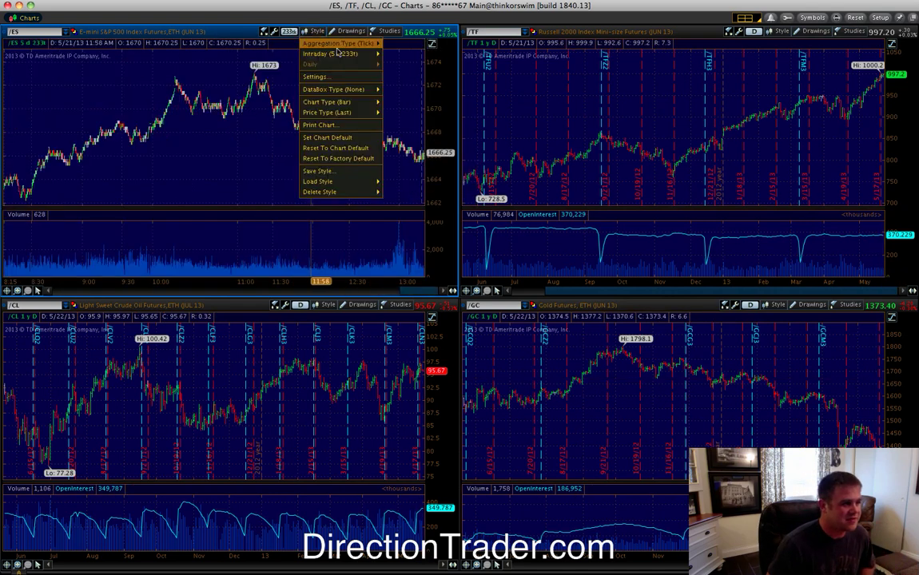
mouse_move(330, 53)
mouse_move(397, 117)
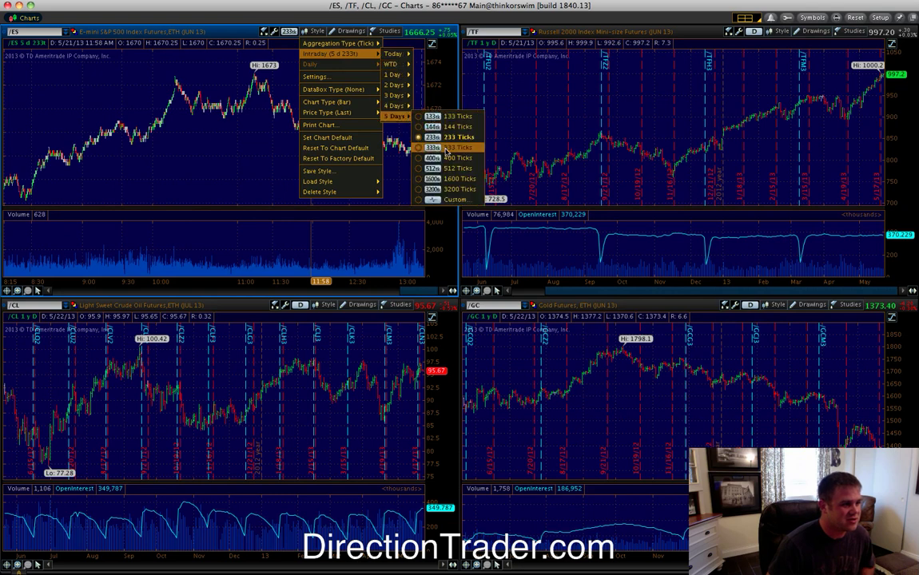
left_click(451, 137)
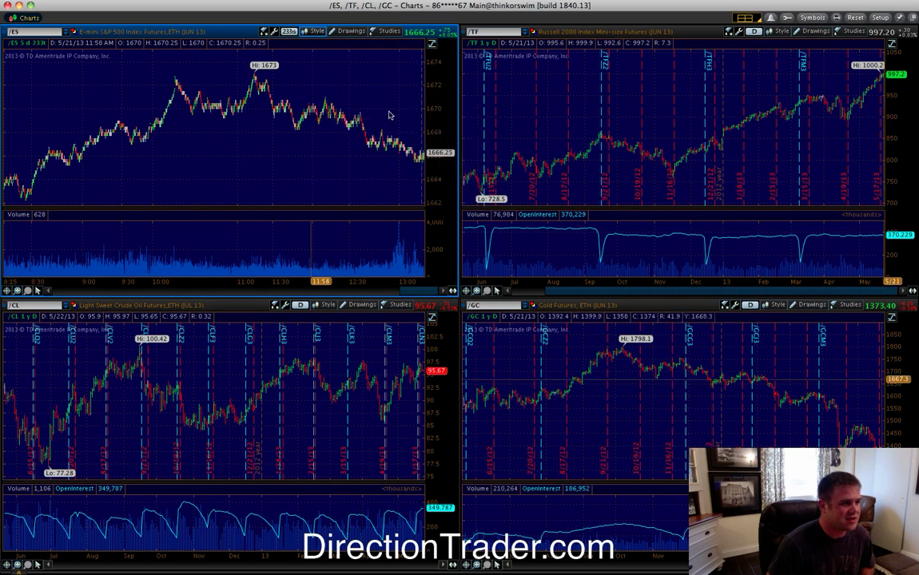
left_click(313, 31)
mouse_move(349, 102)
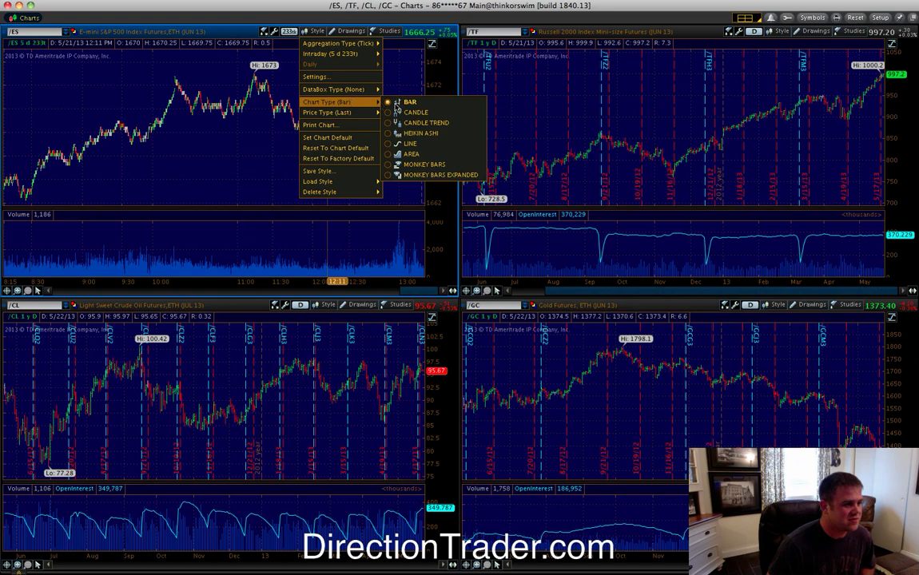
left_click(414, 137)
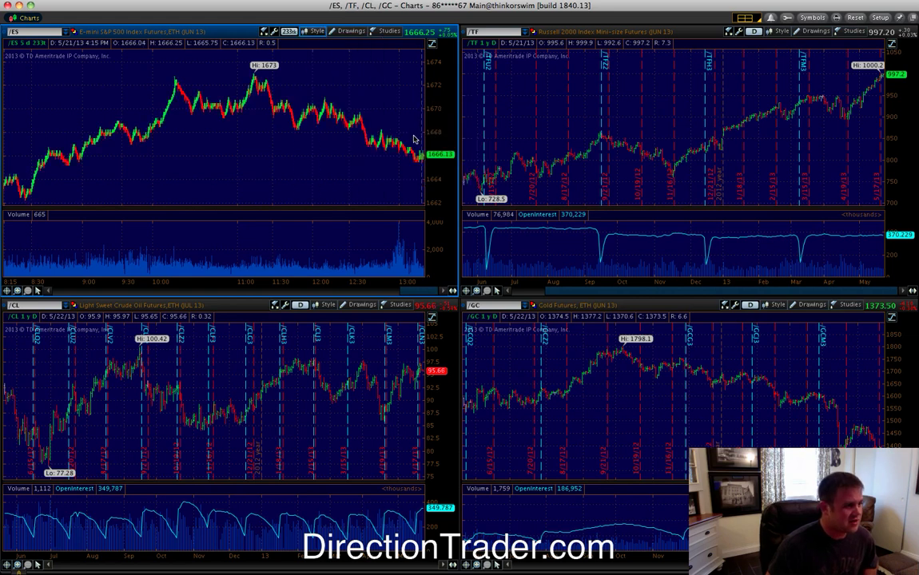
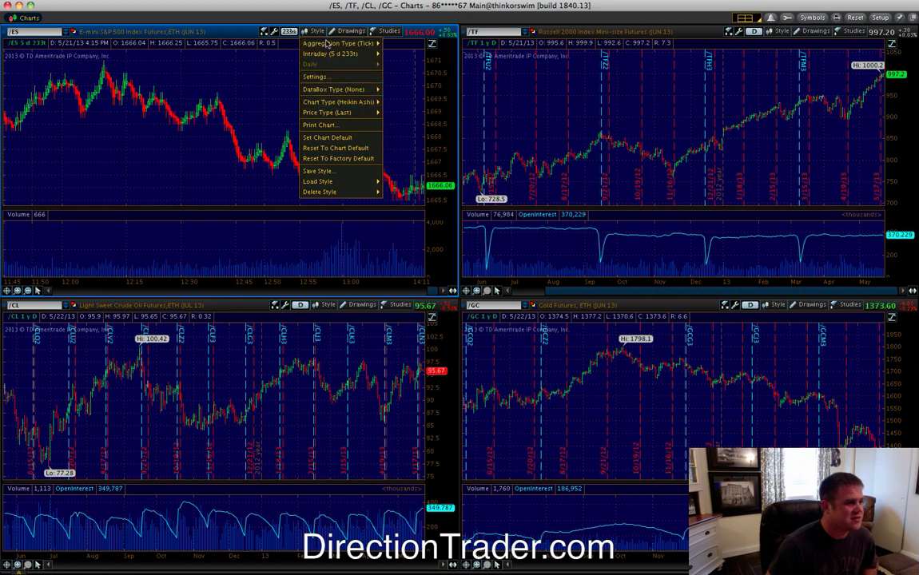
Set the /ES chart's time axis expansion area to 25 bars to the right, apply it, and open the appearance settings
left_click(320, 77)
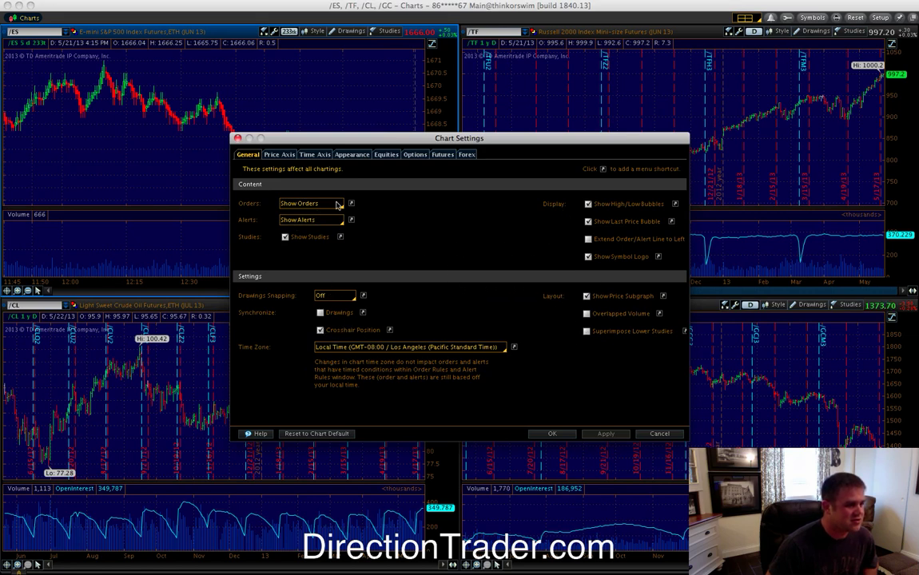
left_click(289, 155)
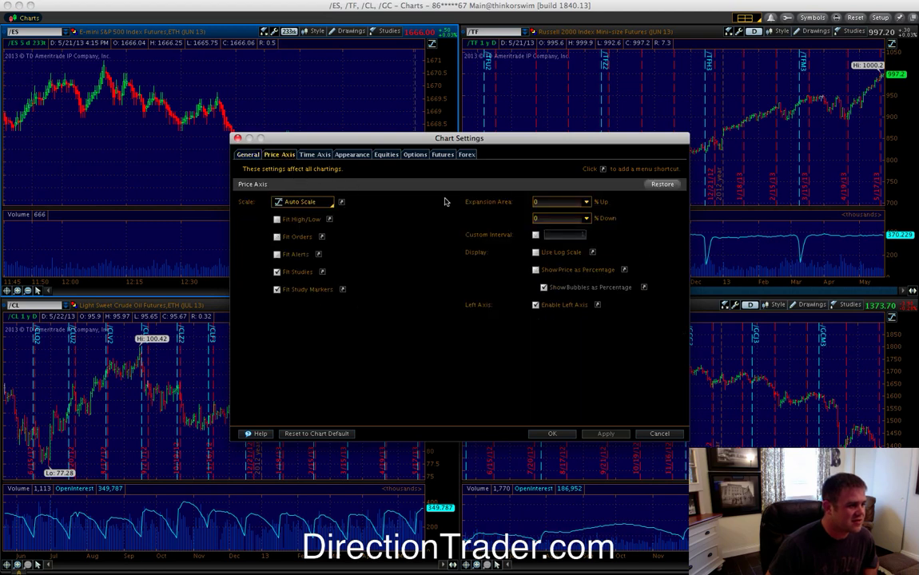
left_click(313, 155)
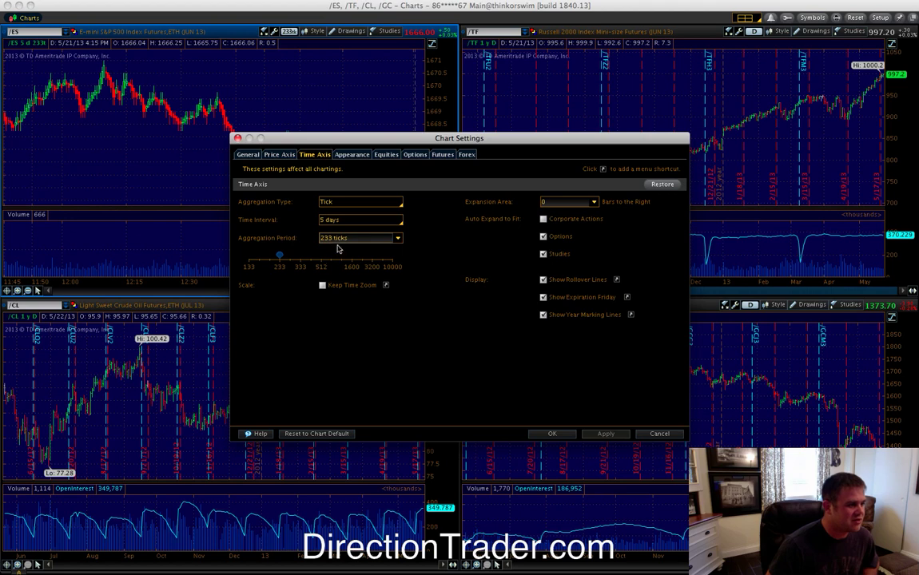
left_click(563, 201)
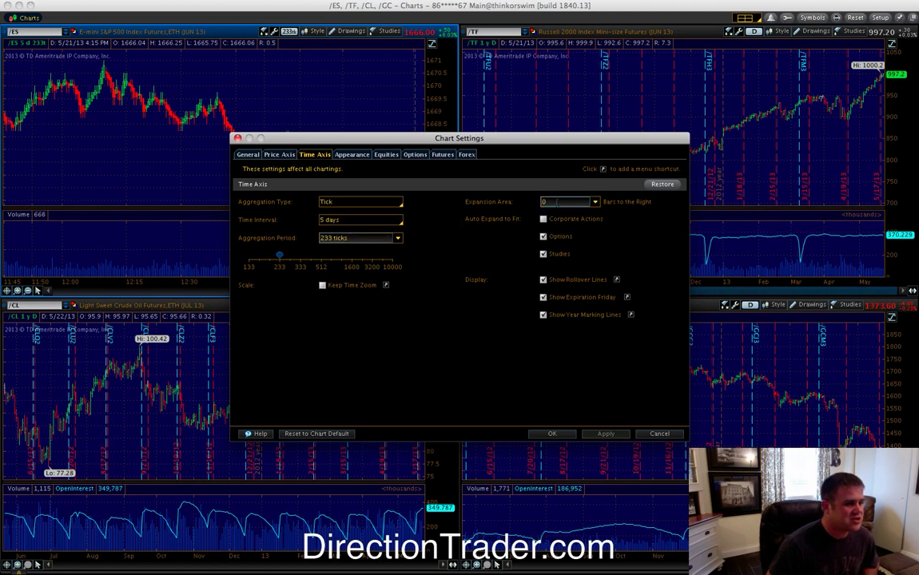
type("25")
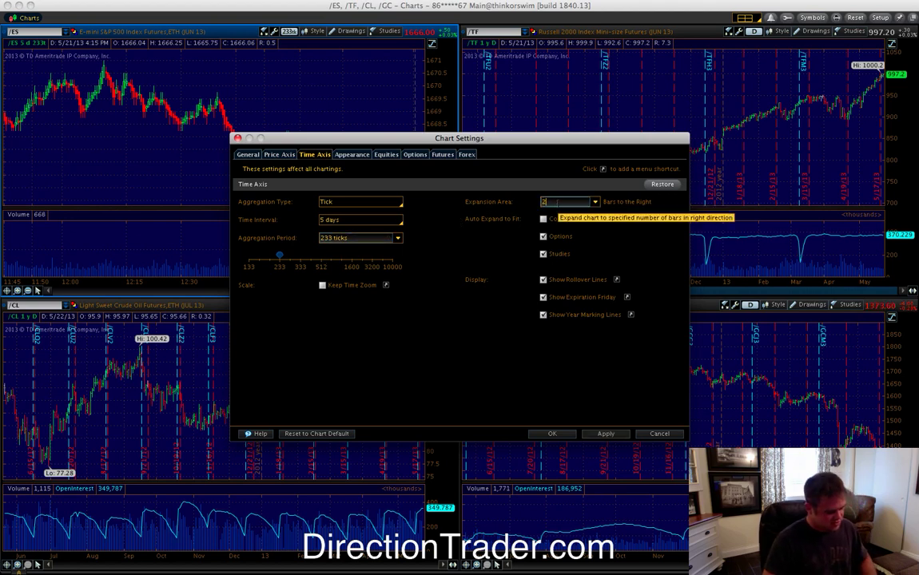
left_click(606, 434)
left_click_drag(489, 142, 421, 139)
left_click(332, 149)
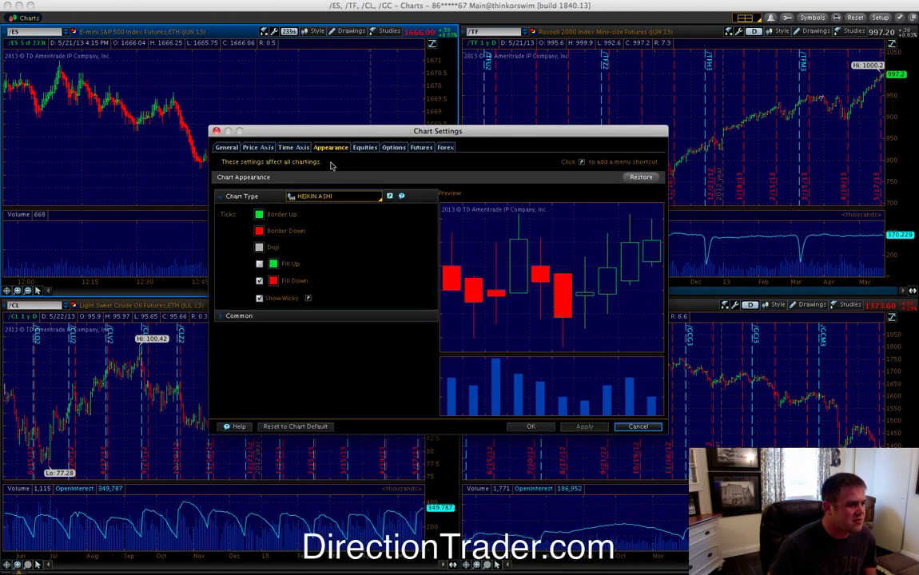
left_click(260, 215)
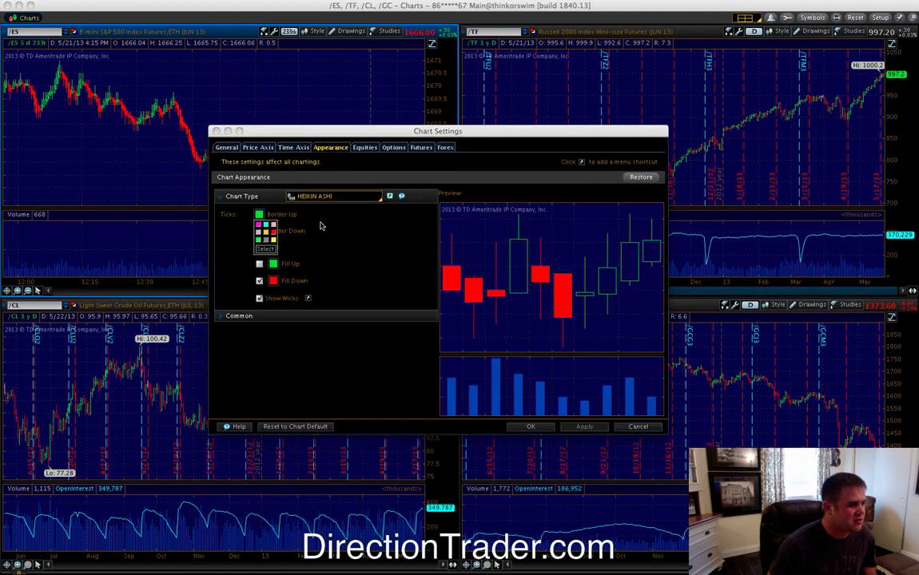
left_click(320, 226)
left_click(260, 264)
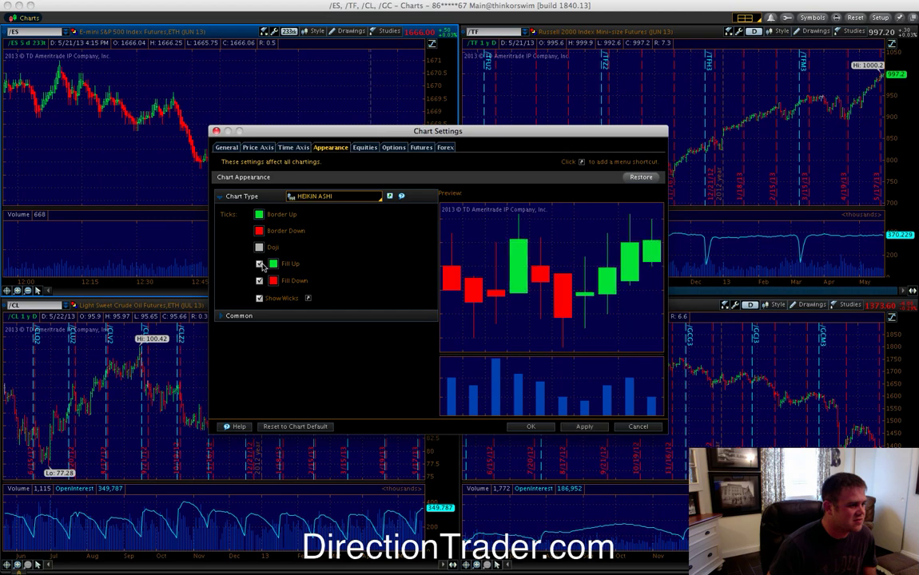
left_click(260, 265)
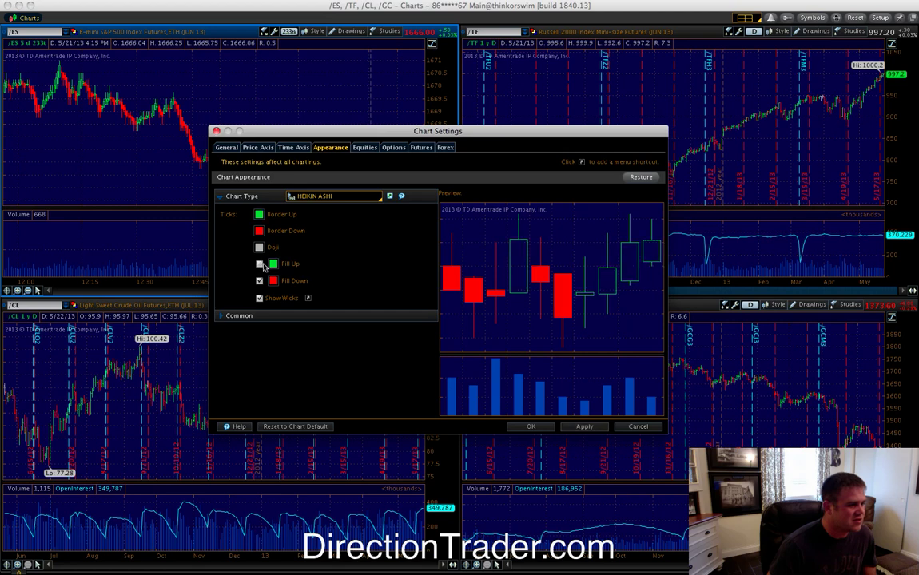
Set the /ES chart's background color to black, turn off the grid, and apply the changes
left_click(236, 317)
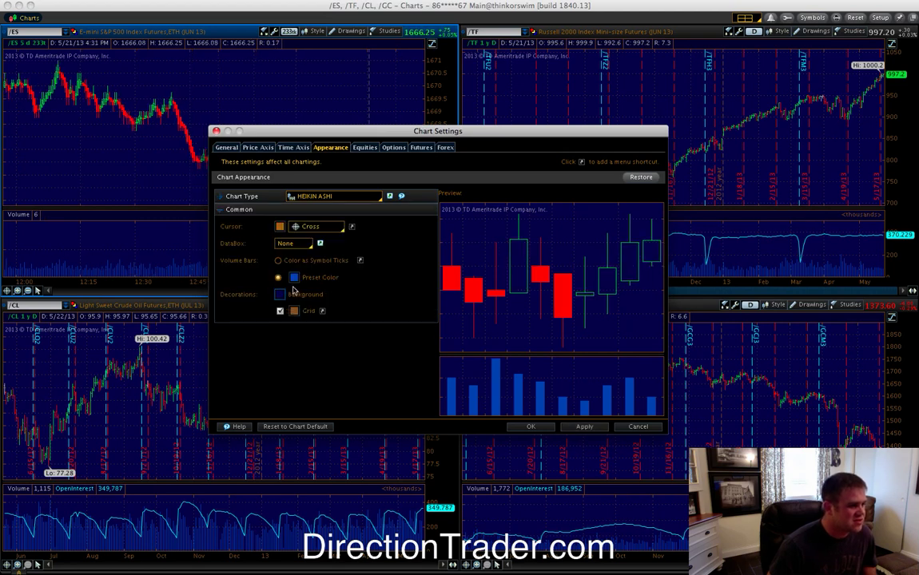
left_click(280, 295)
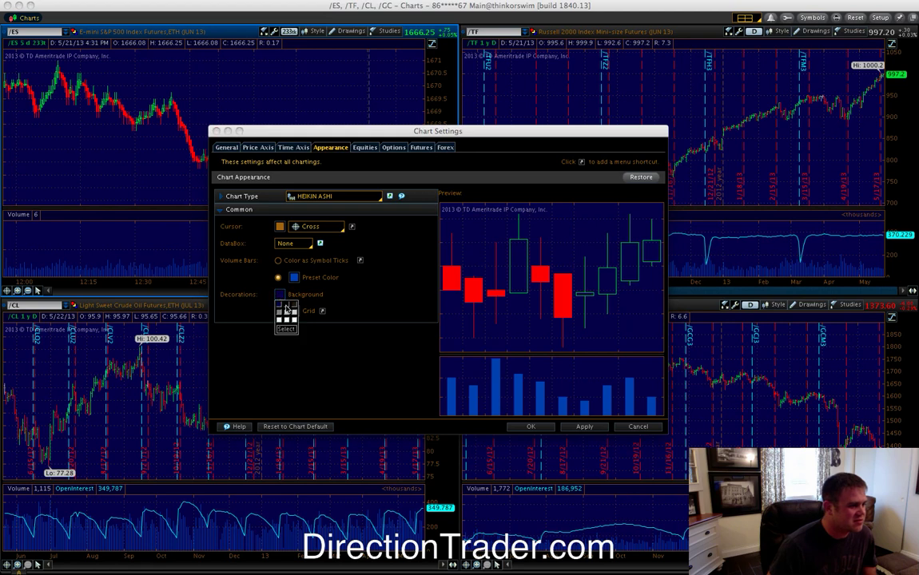
left_click(285, 311)
left_click_drag(352, 133, 560, 115)
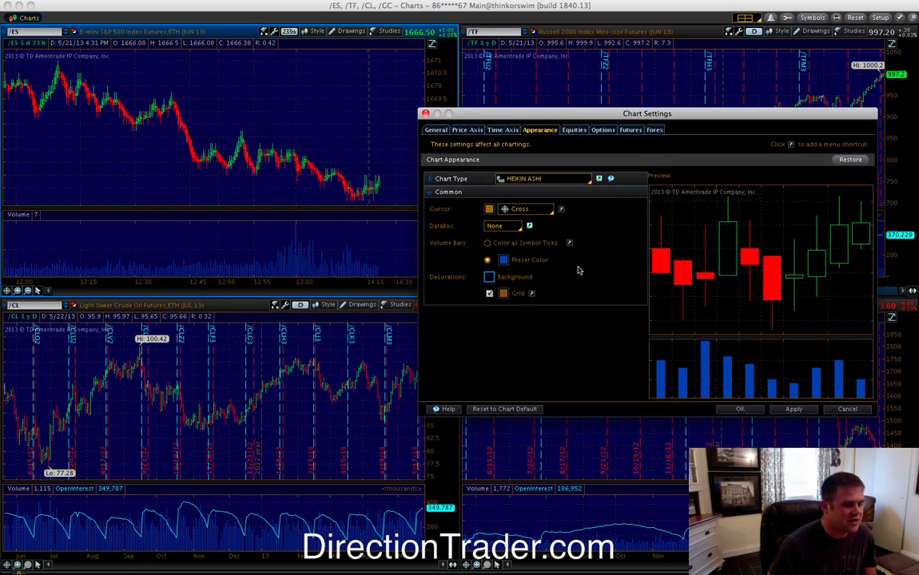
left_click(468, 193)
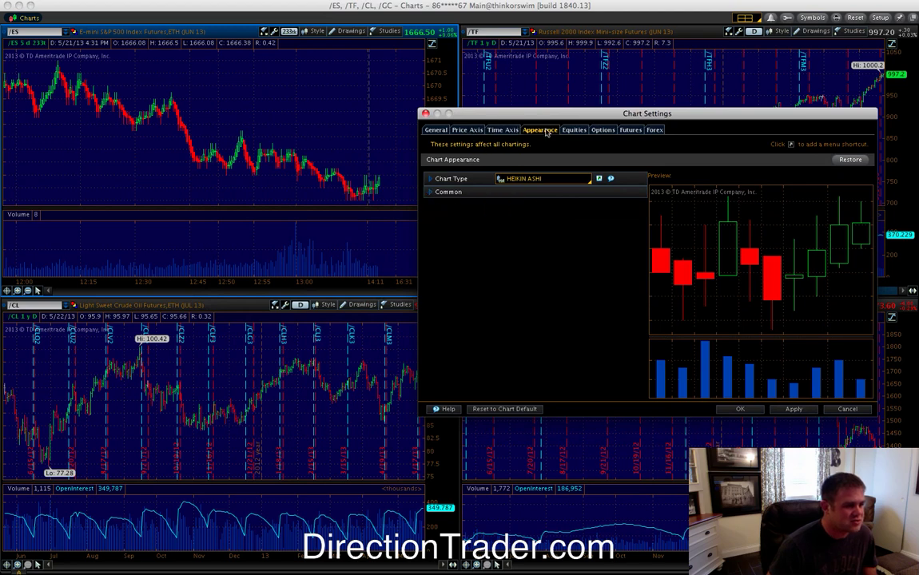
left_click(471, 181)
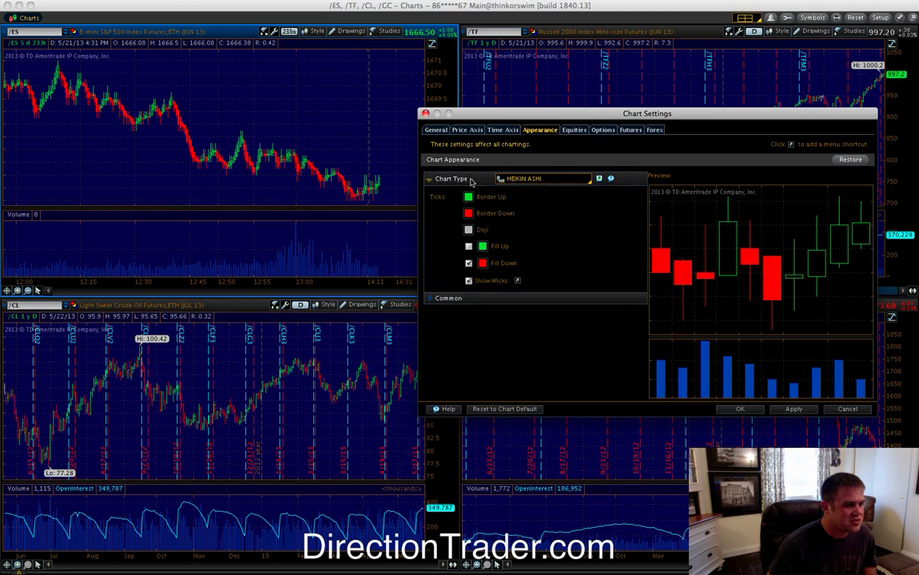
left_click(450, 298)
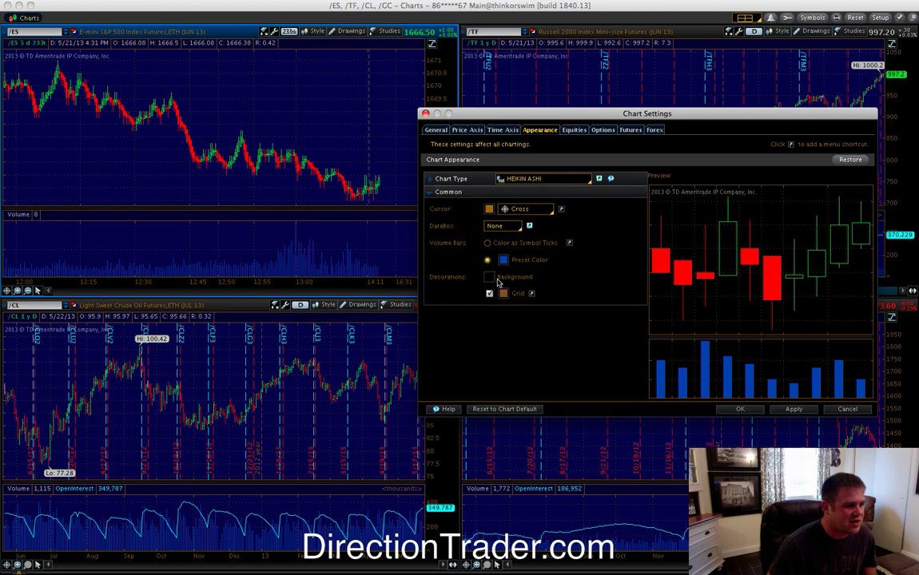
left_click(502, 293)
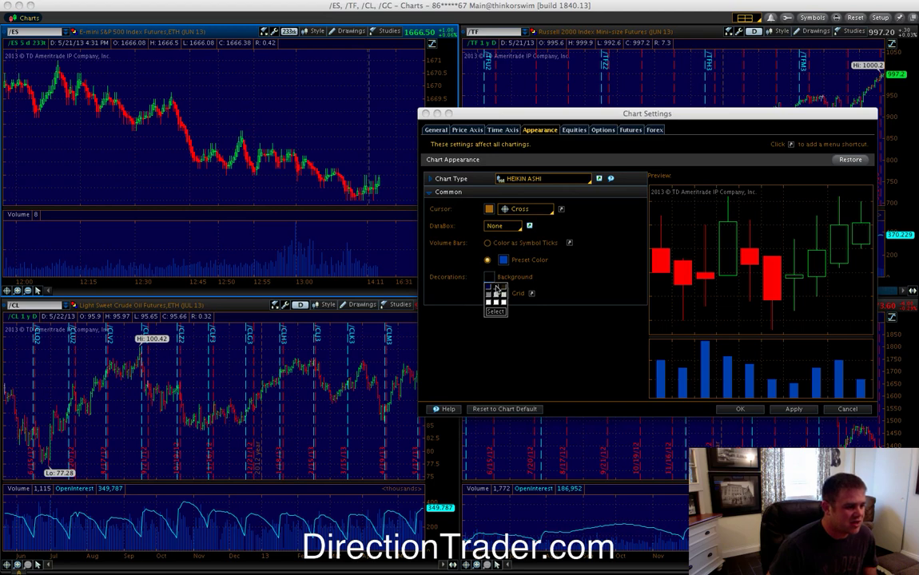
left_click(498, 289)
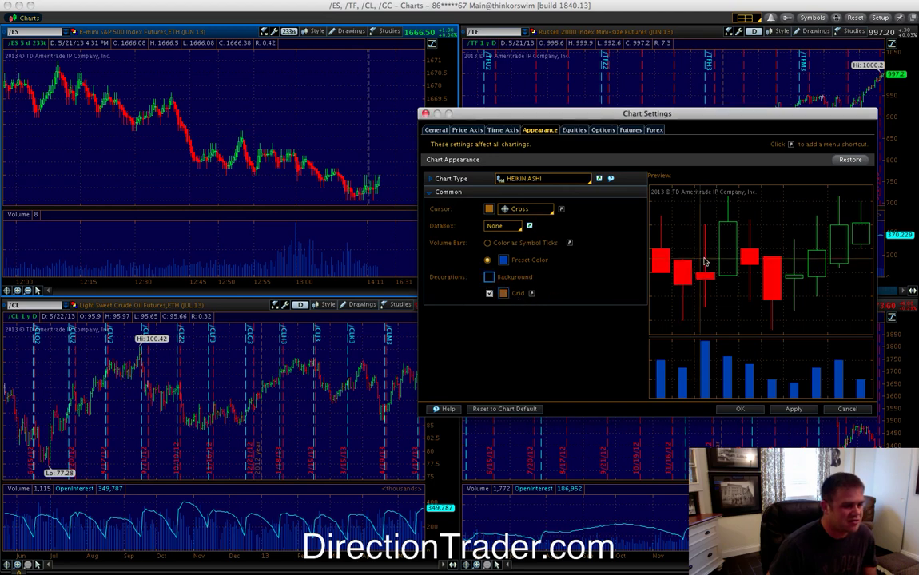
left_click(490, 293)
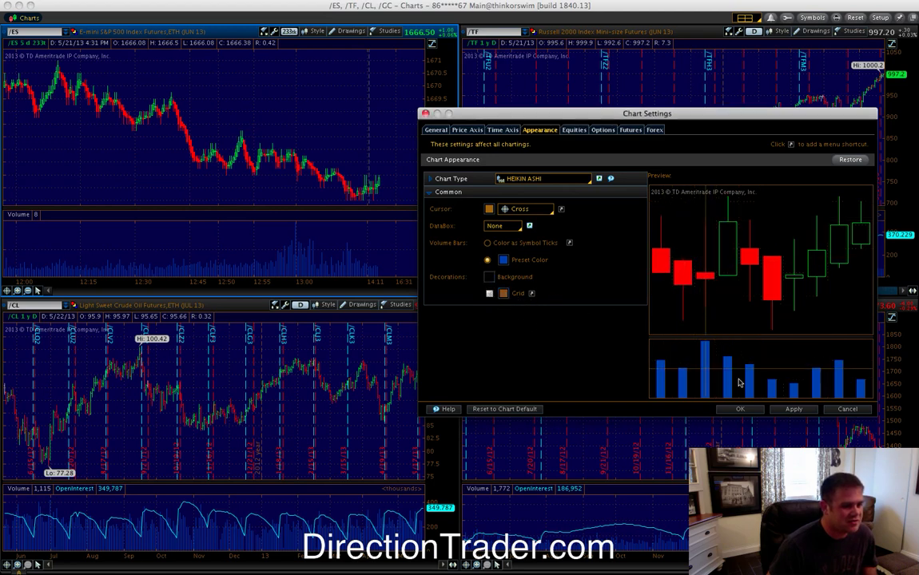
left_click(794, 409)
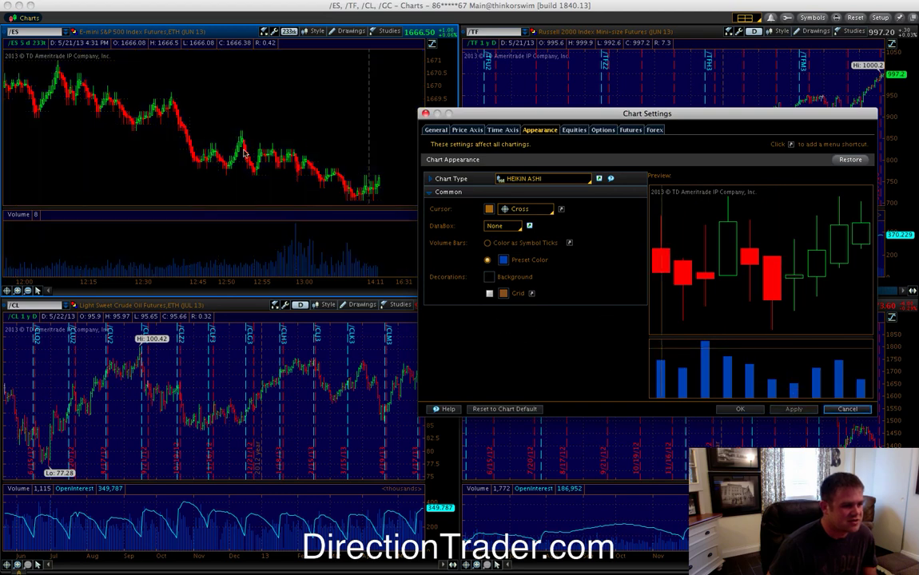
In the futures chart settings, turn off the volume subgraph and open interest for the /ES chart and accept the settings
left_click_drag(594, 115, 513, 148)
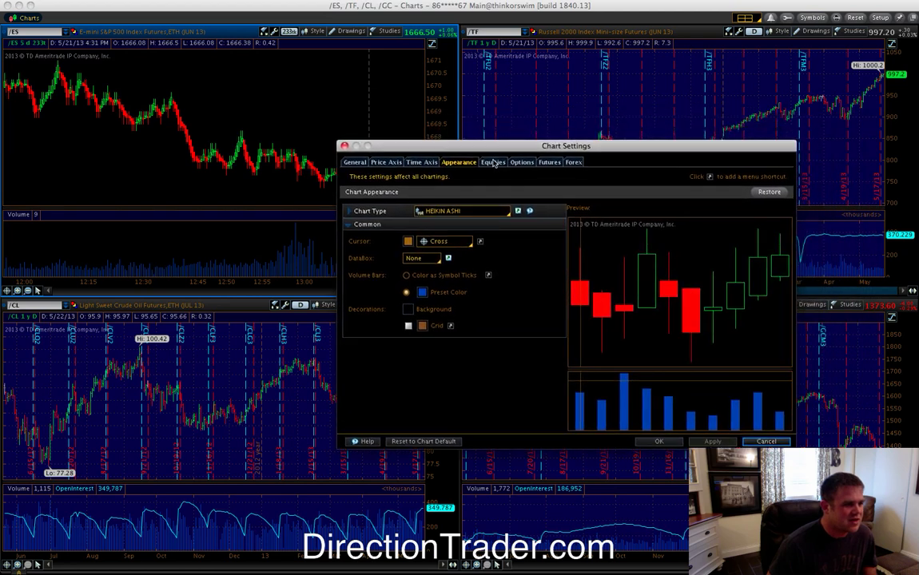
left_click(549, 162)
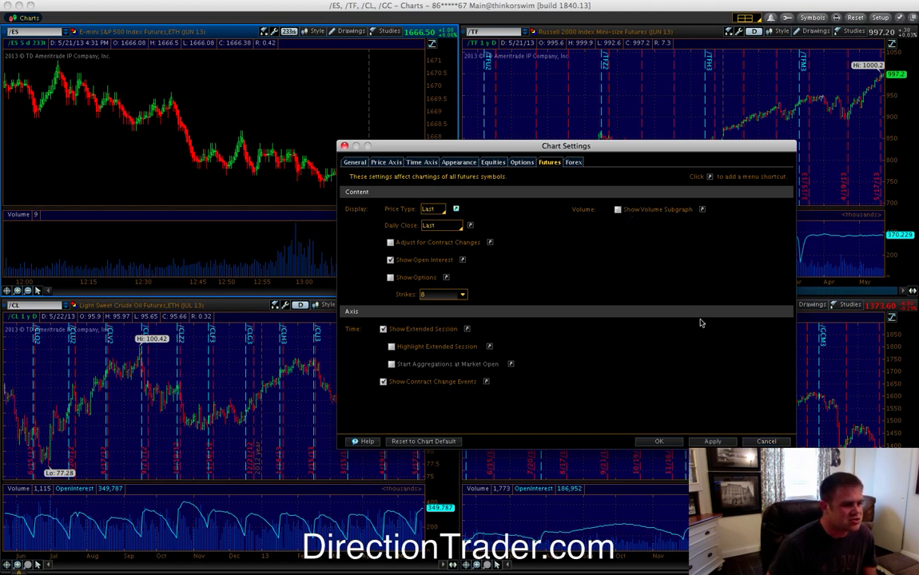
left_click(713, 441)
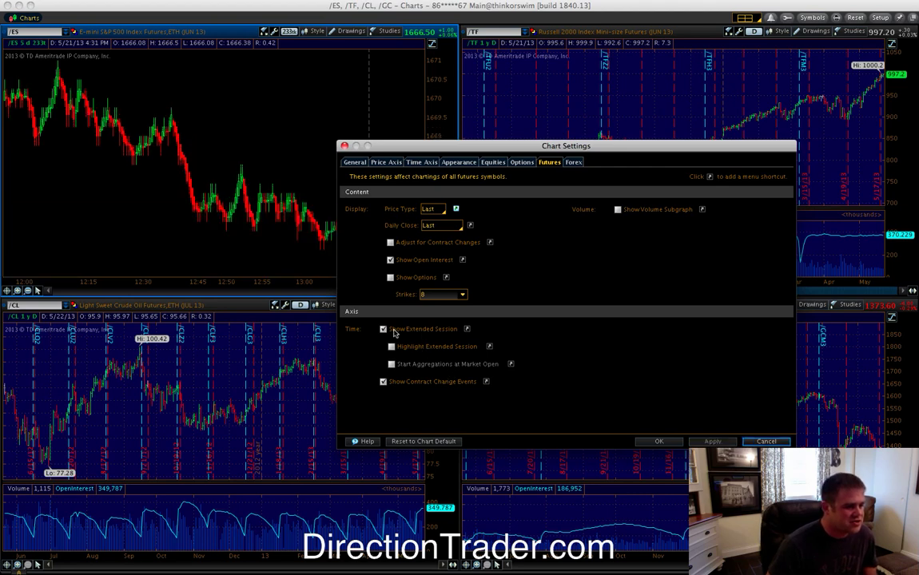
left_click(412, 260)
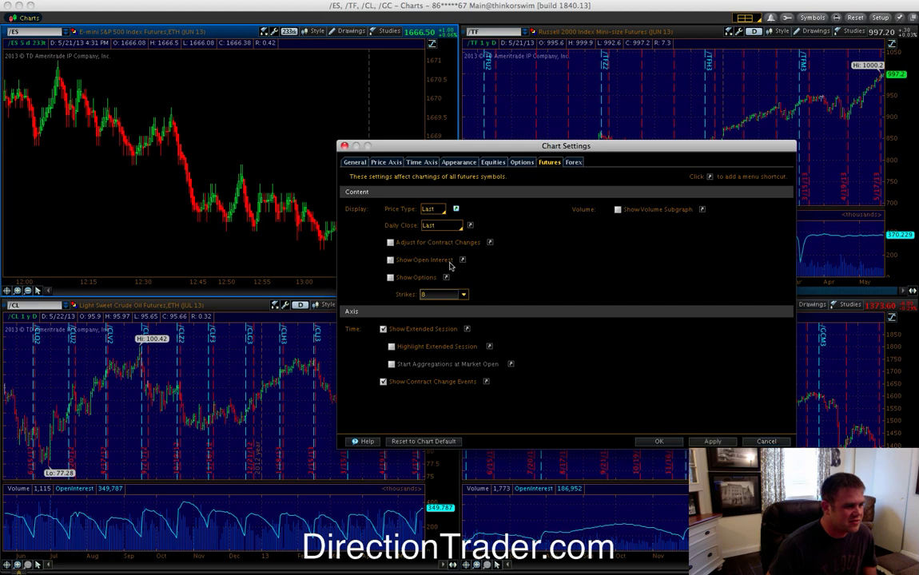
left_click(655, 442)
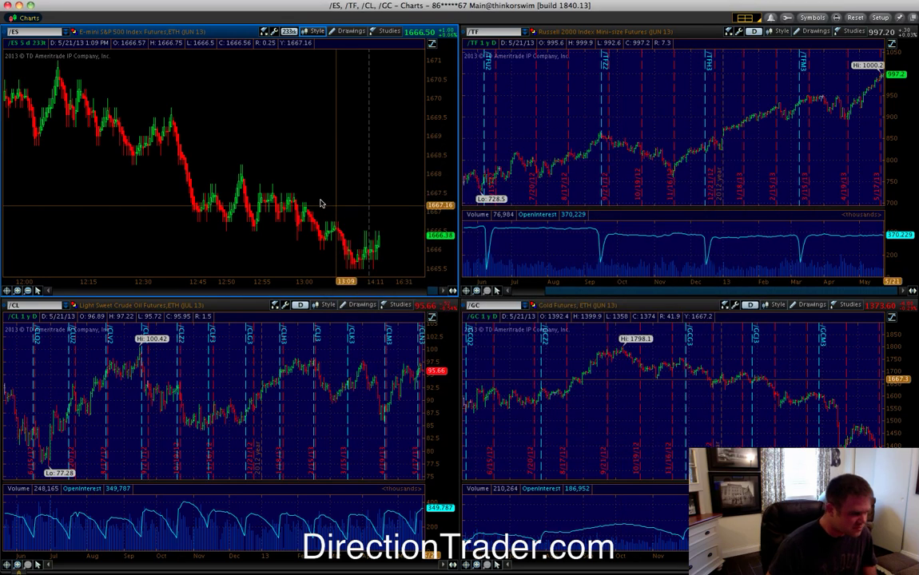
scroll(319, 203, "down", 3)
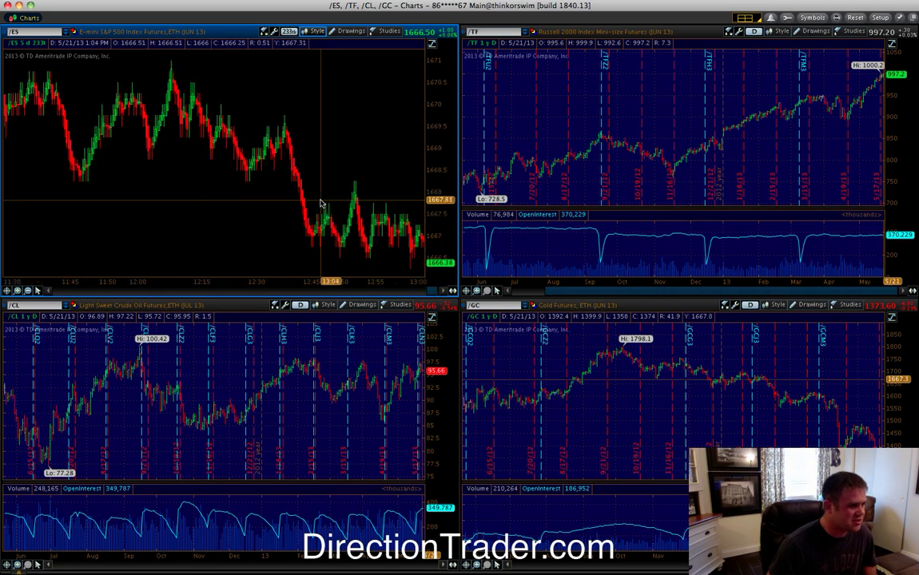
scroll(320, 203, "up", 3)
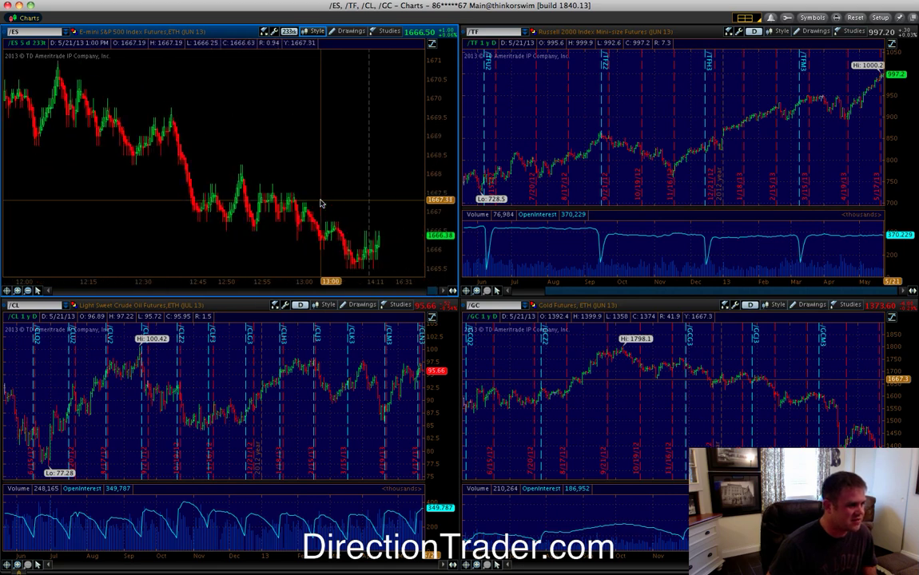
Open the studies editor for the /ES chart and look through the custom DT studies in the list
left_click(375, 33)
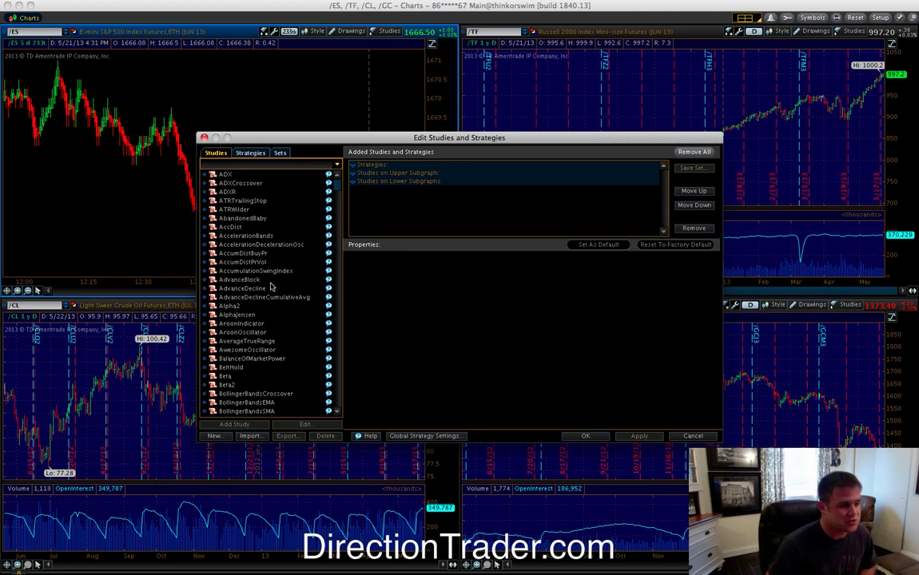
scroll(304, 286, "down", 15)
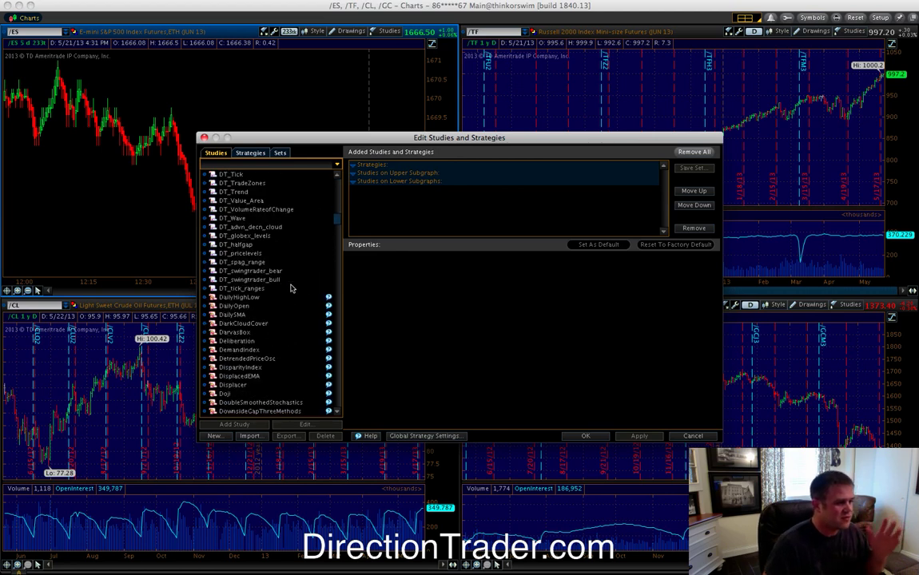
scroll(293, 288, "up", 4)
scroll(292, 288, "up", 3)
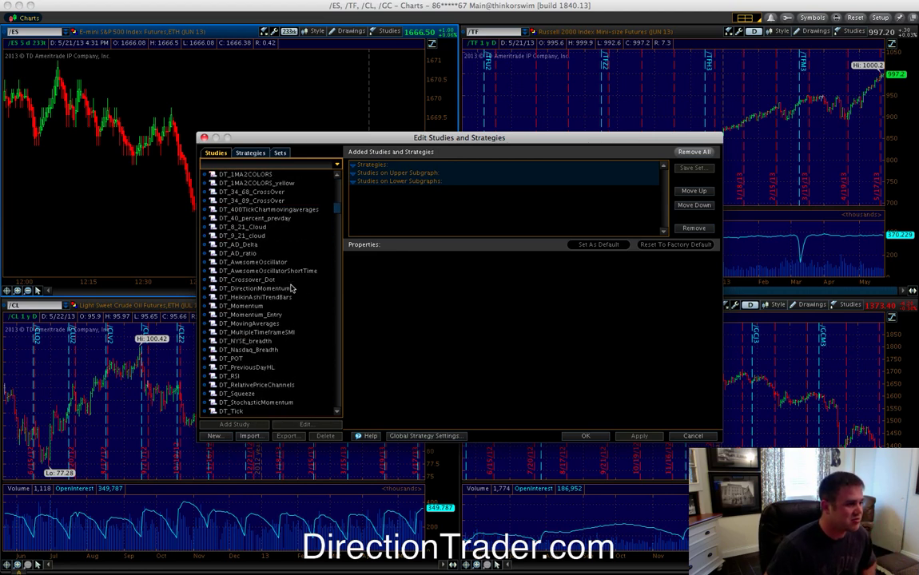
scroll(292, 289, "up", 2)
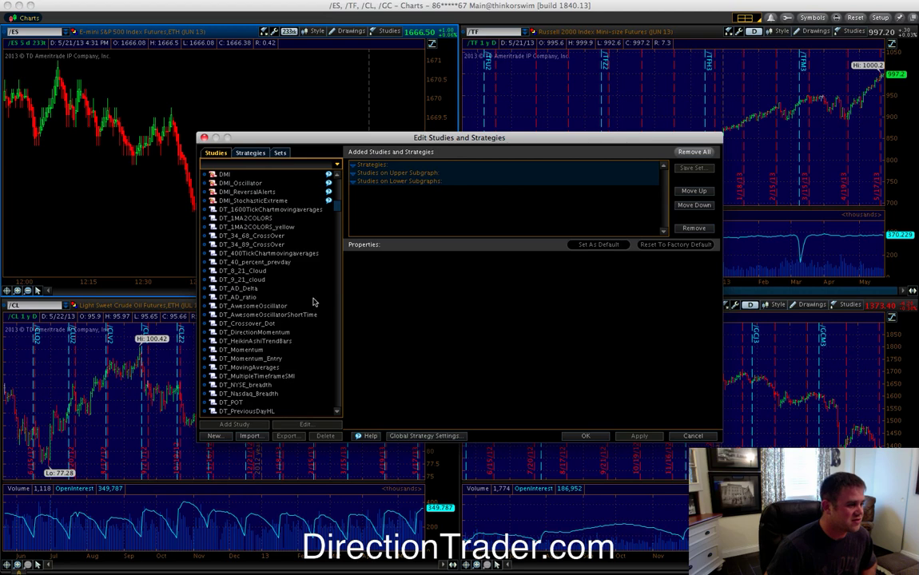
scroll(310, 297, "down", 10)
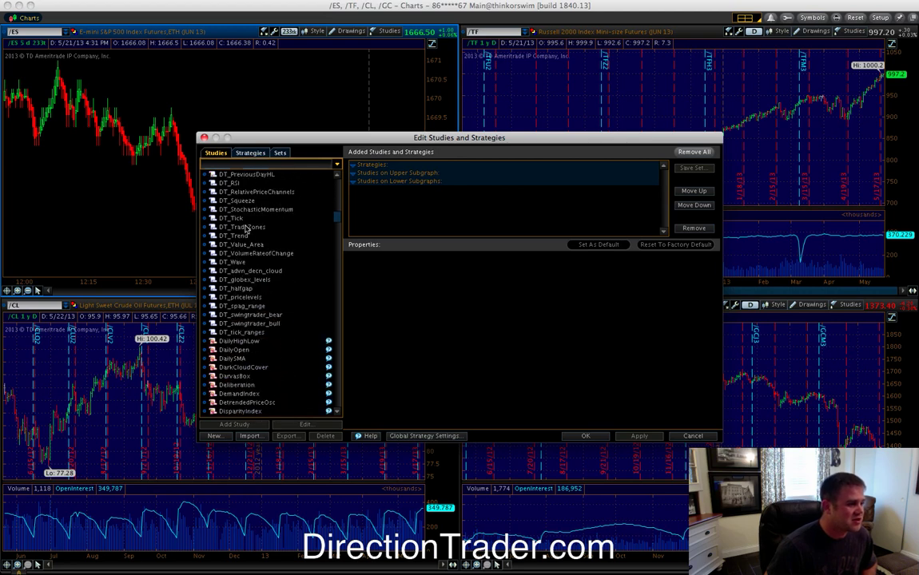
scroll(242, 251, "up", 7)
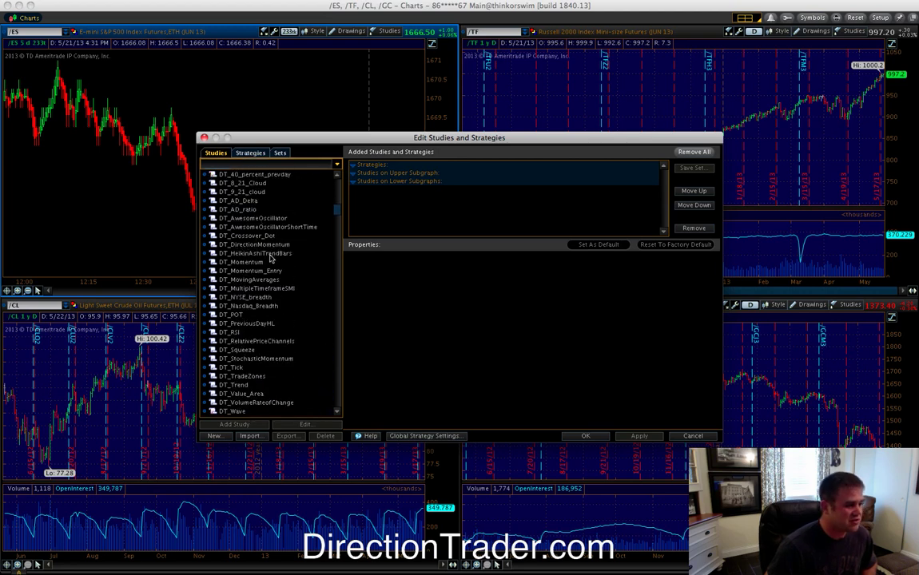
Add four MovAvgExponential studies to the upper subgraph of the /ES chart
scroll(270, 258, "down", 15)
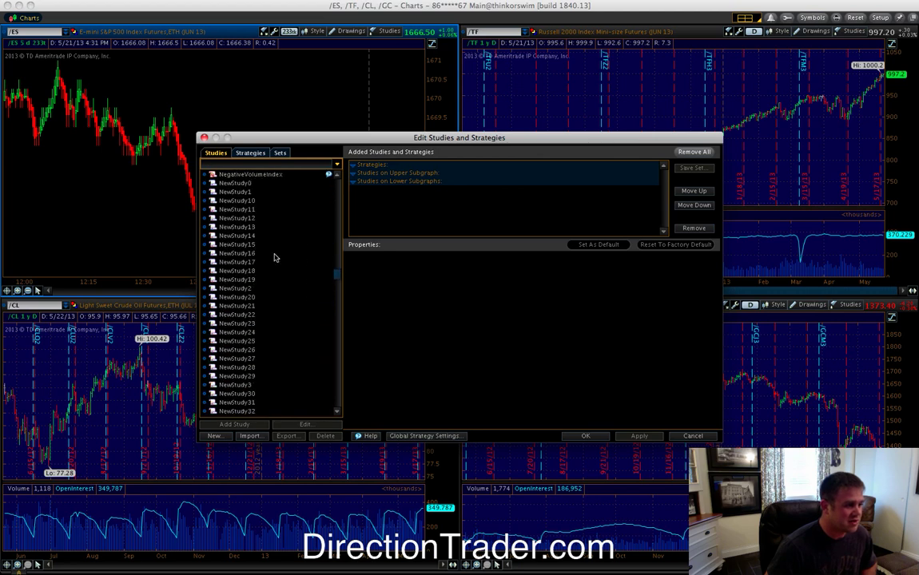
scroll(274, 257, "up", 8)
scroll(271, 257, "up", 1)
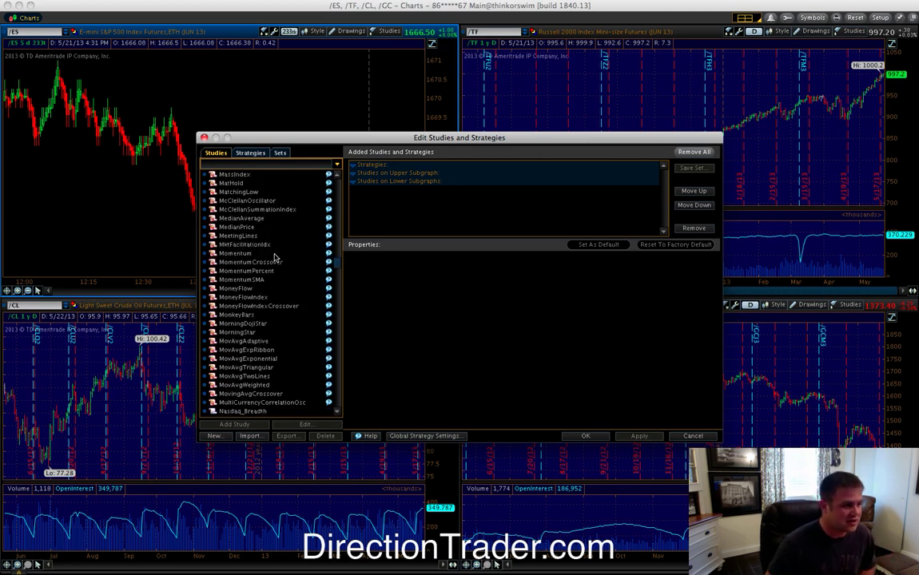
scroll(296, 284, "down", 1)
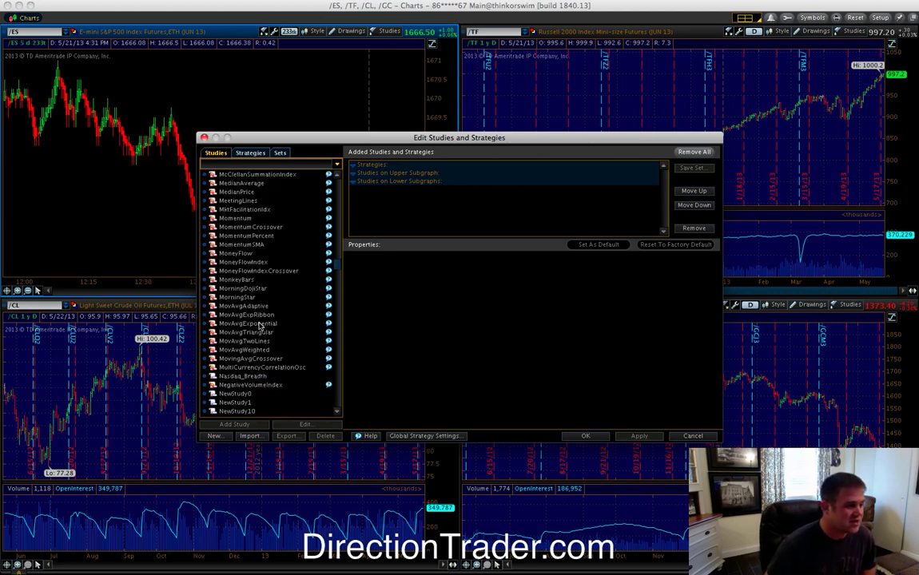
double_click(260, 324)
double_click(260, 323)
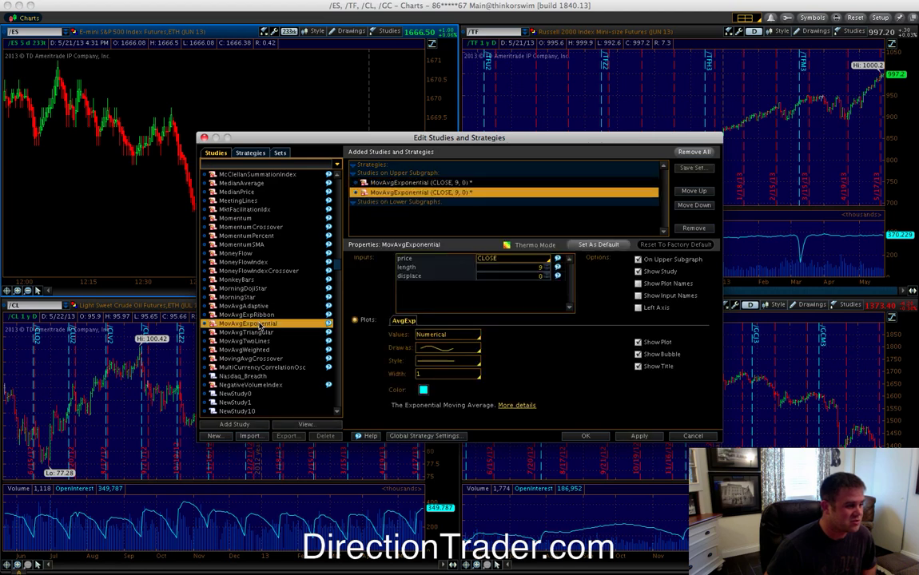
double_click(259, 323)
double_click(259, 323)
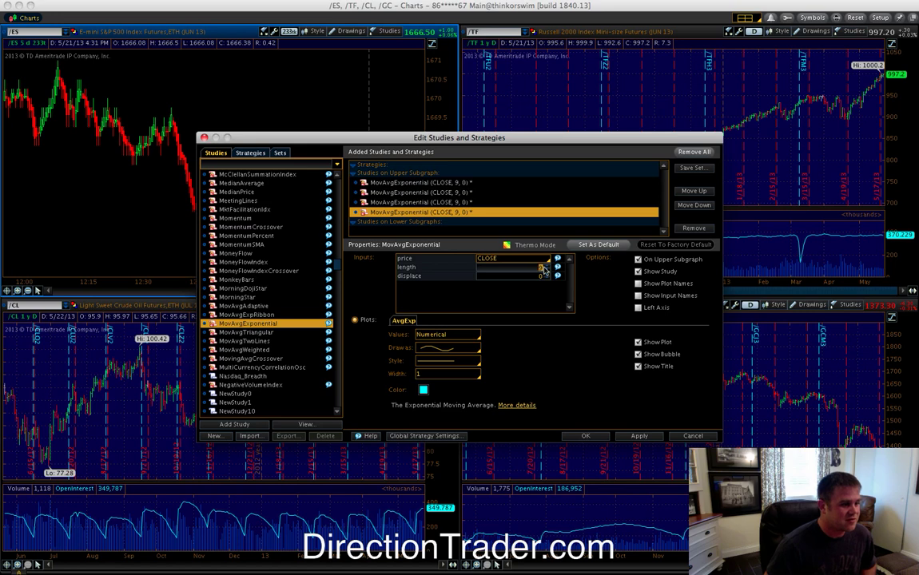
Set the last added exponential average to length 8, line width 2 and light gray, and apply it to the chart
type("8")
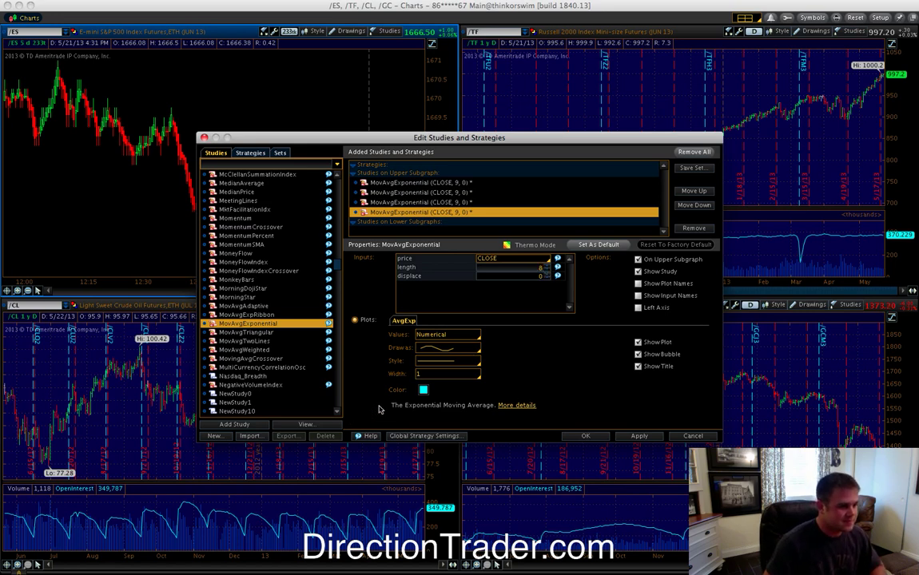
left_click(418, 375)
left_click(461, 391)
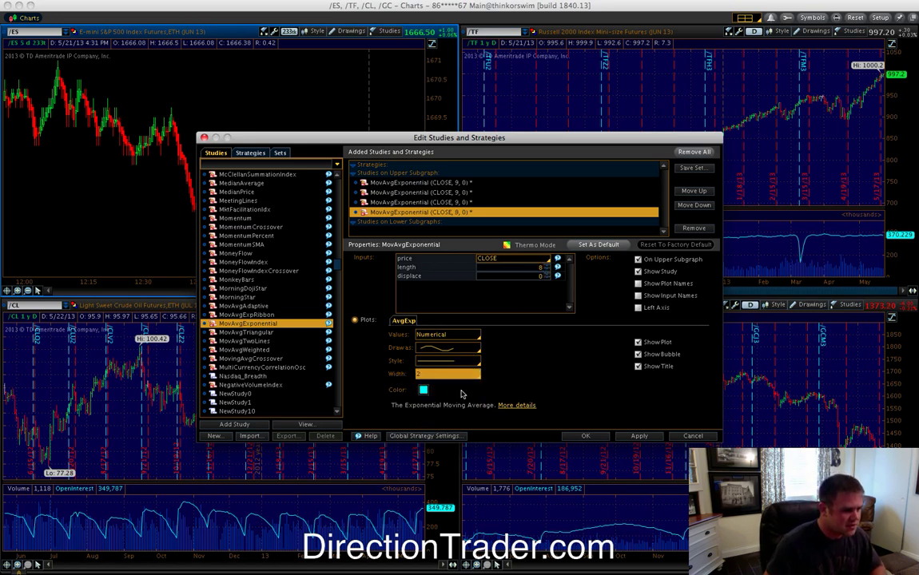
left_click(424, 391)
left_click(384, 369)
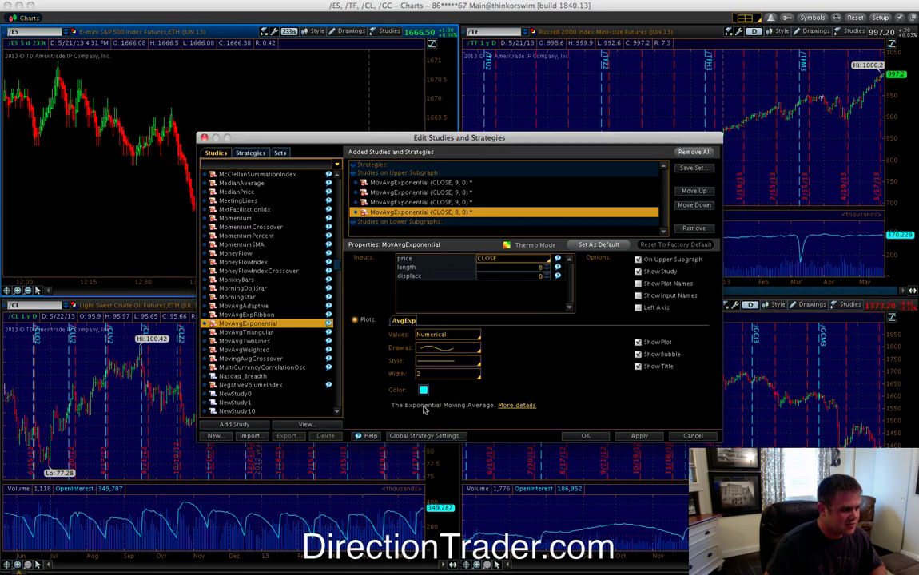
left_click(638, 435)
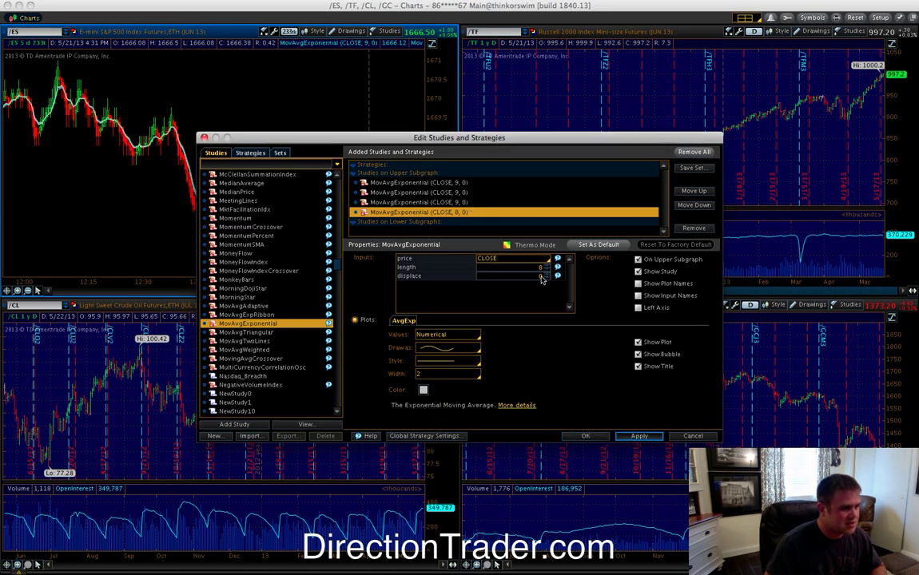
Set the third exponential average in the added list to length 21 and line width 2, and apply it
left_click(419, 201)
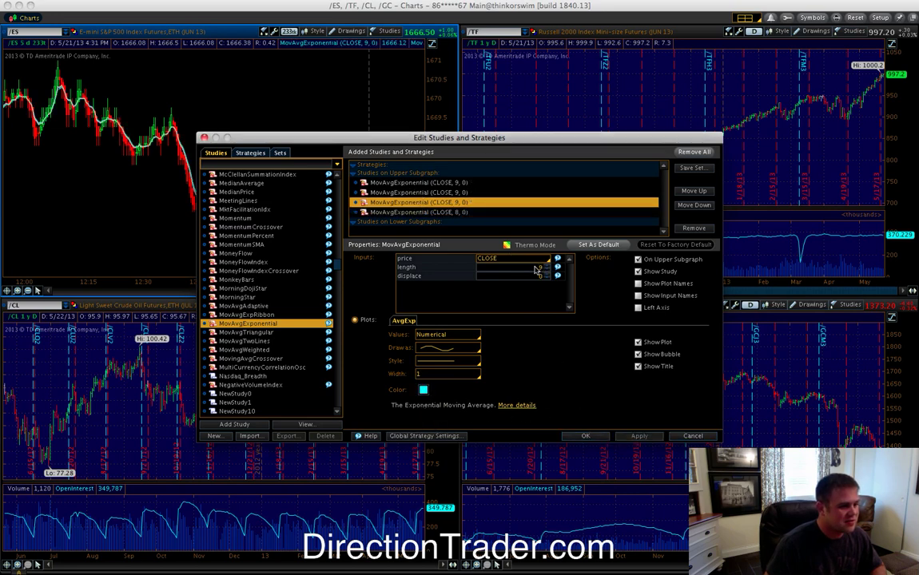
type("21")
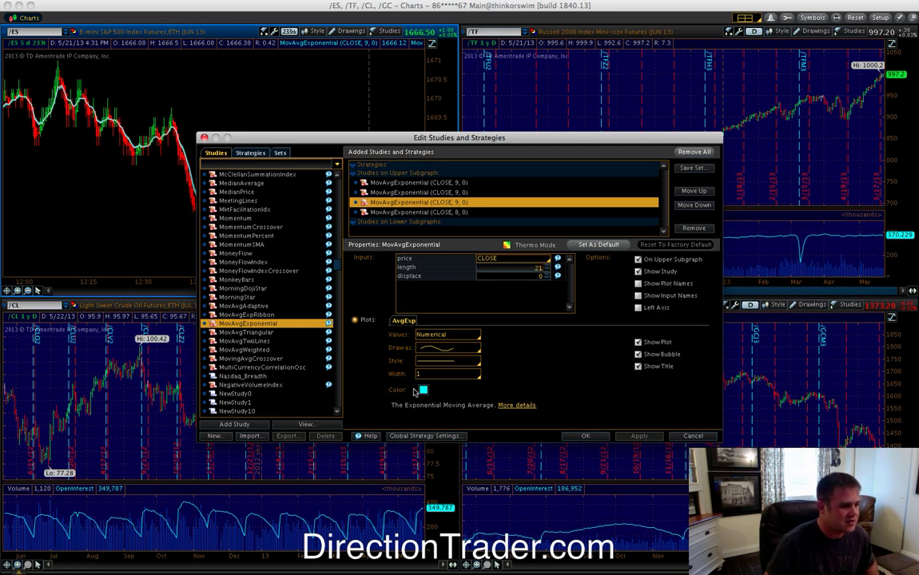
left_click(432, 374)
left_click(444, 391)
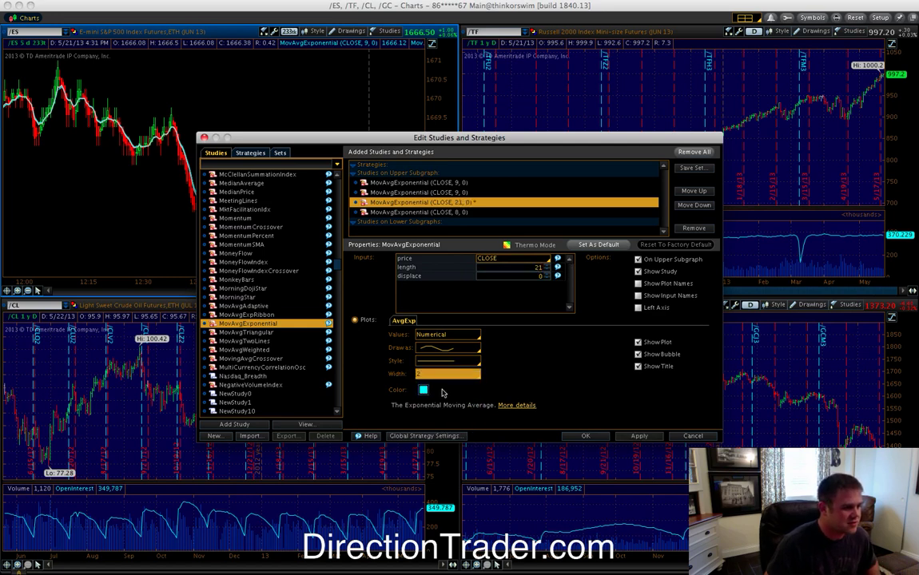
left_click(639, 435)
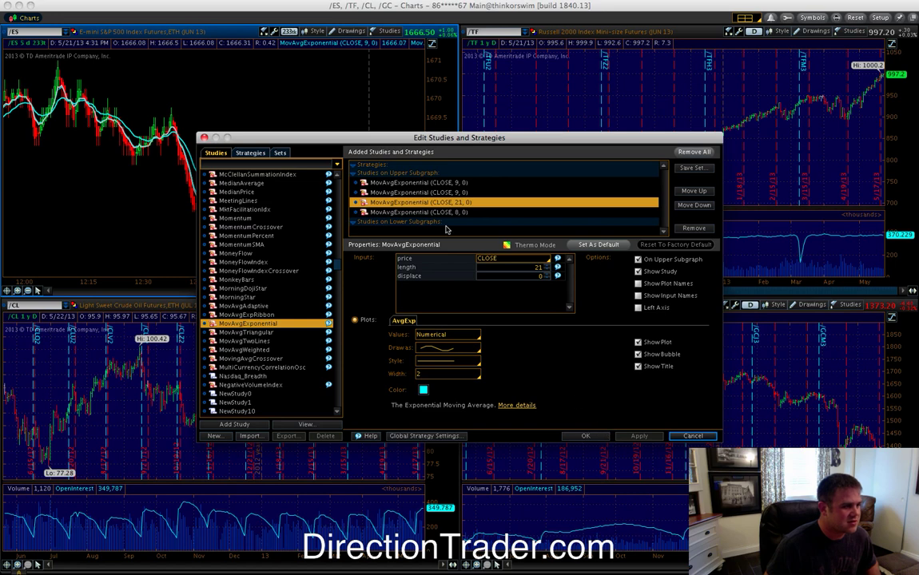
Set the second exponential average in the added list to length 50, line width 2 and magenta, and apply it
left_click(423, 192)
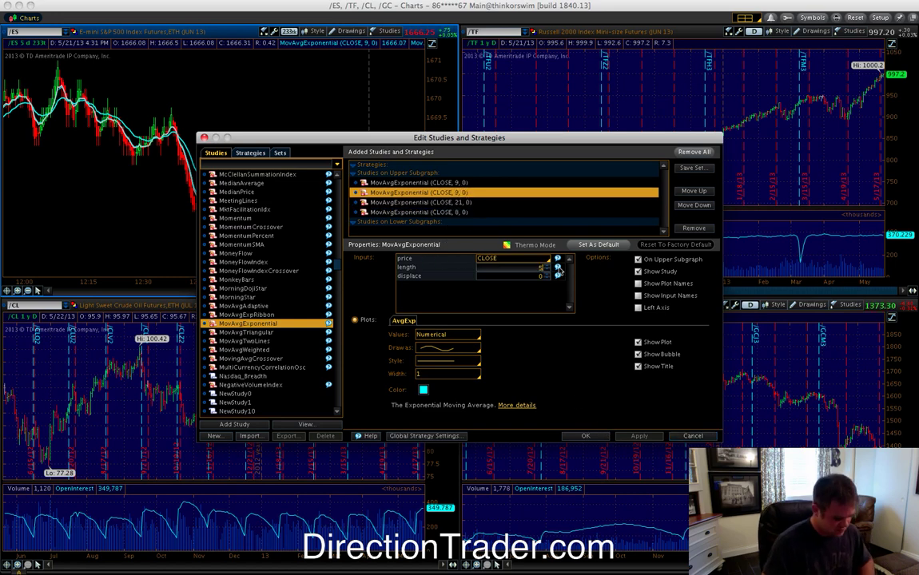
type("50")
left_click(435, 374)
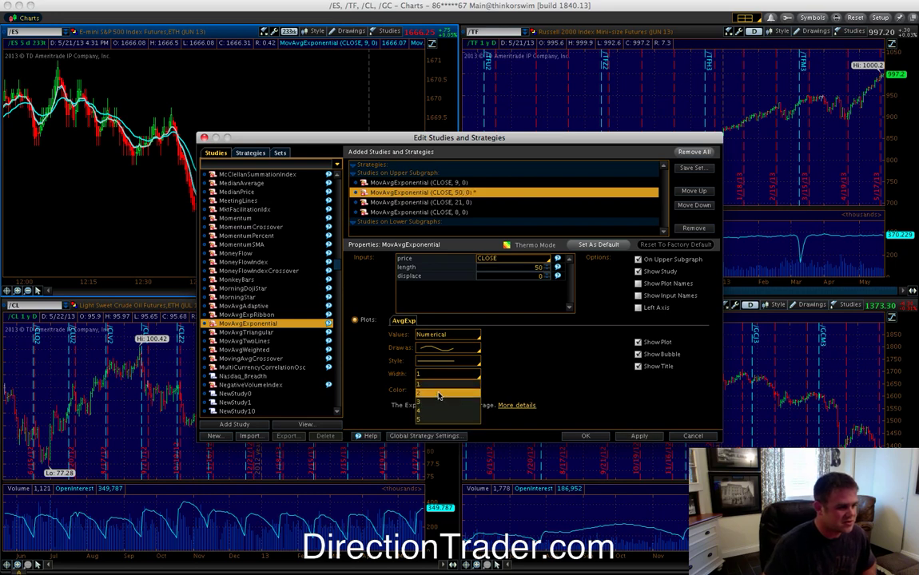
left_click(437, 392)
left_click(424, 390)
left_click(425, 404)
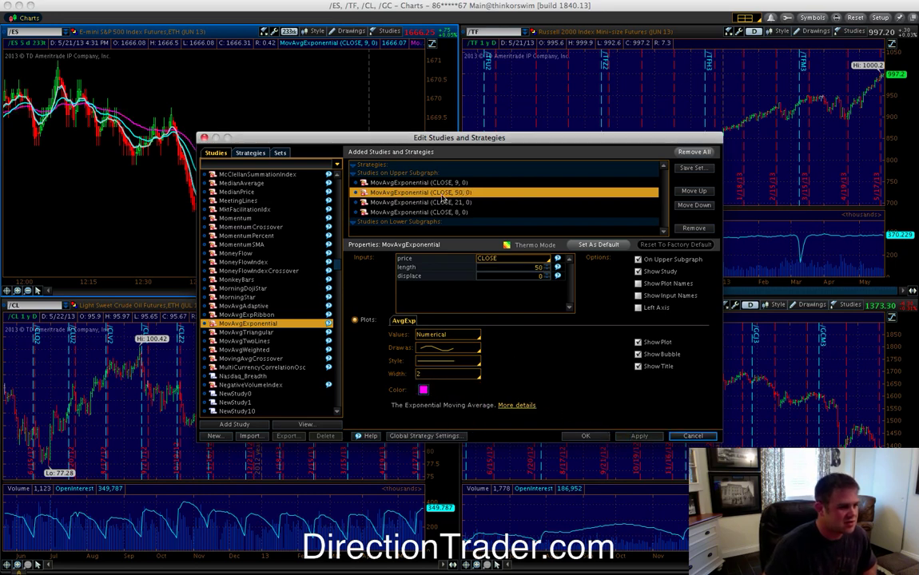
Set the first exponential average in the added list to length 200, line width 2 and yellow, and apply it
left_click(415, 182)
left_click(536, 268)
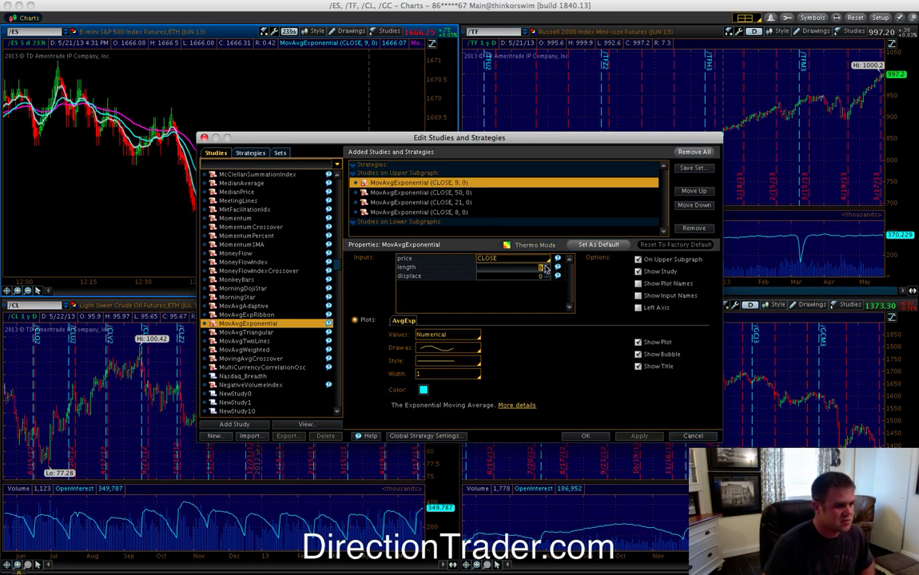
type("200")
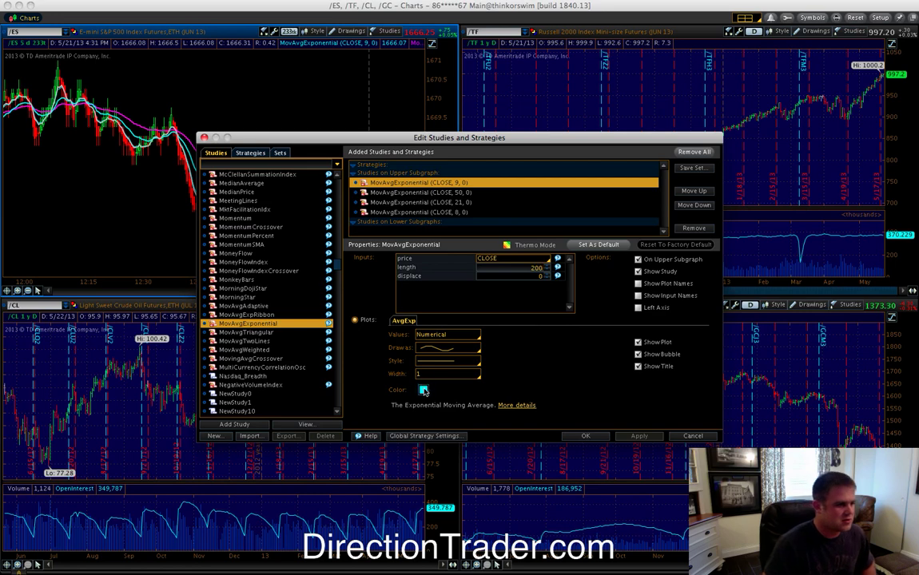
left_click(432, 374)
left_click(424, 382)
left_click(423, 390)
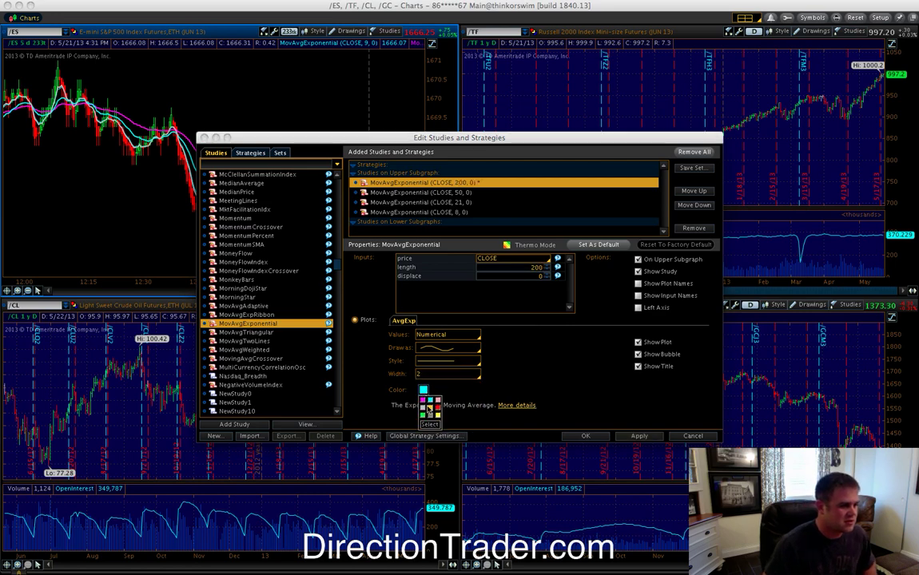
left_click(437, 414)
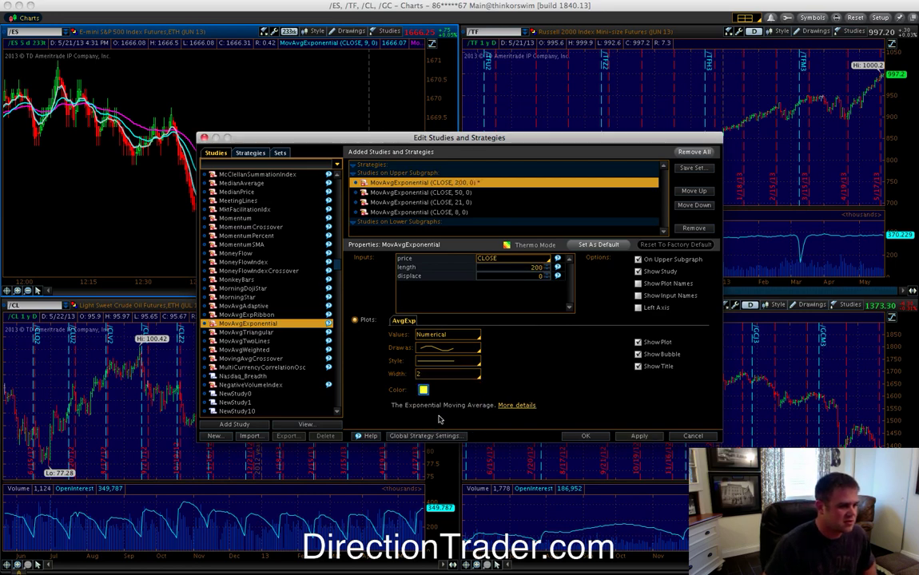
left_click(635, 435)
Move the studies editor aside to check the averages on the /ES chart, and accept the studies
left_click_drag(457, 142, 455, 320)
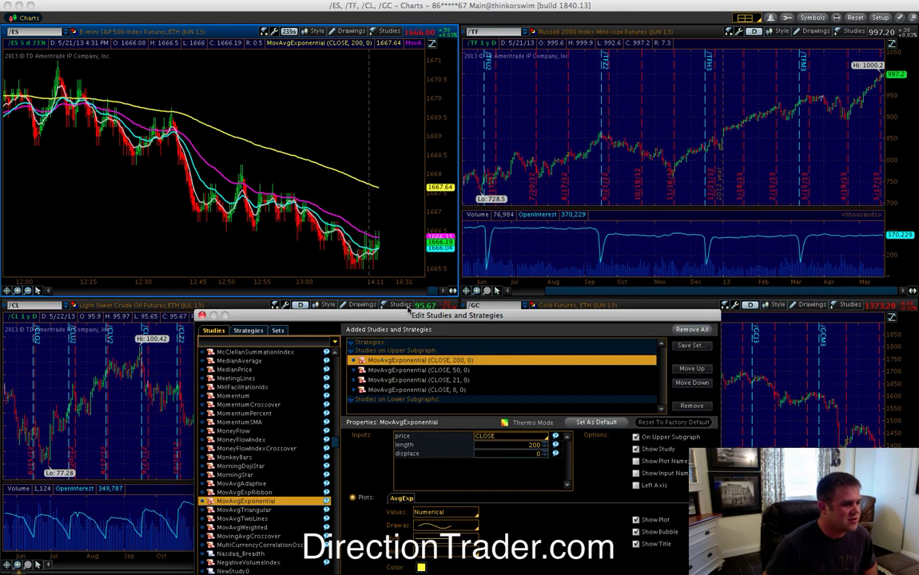
left_click_drag(409, 310, 411, 155)
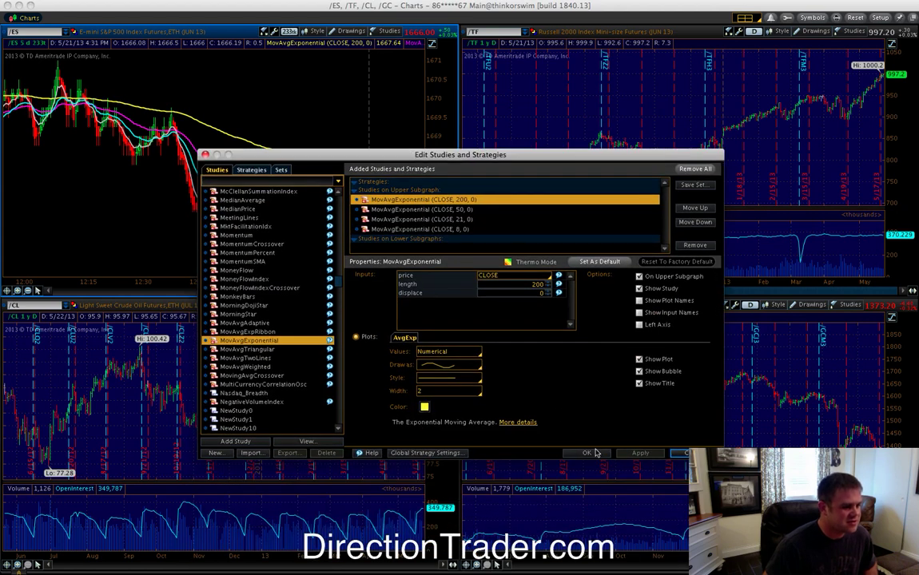
left_click(593, 453)
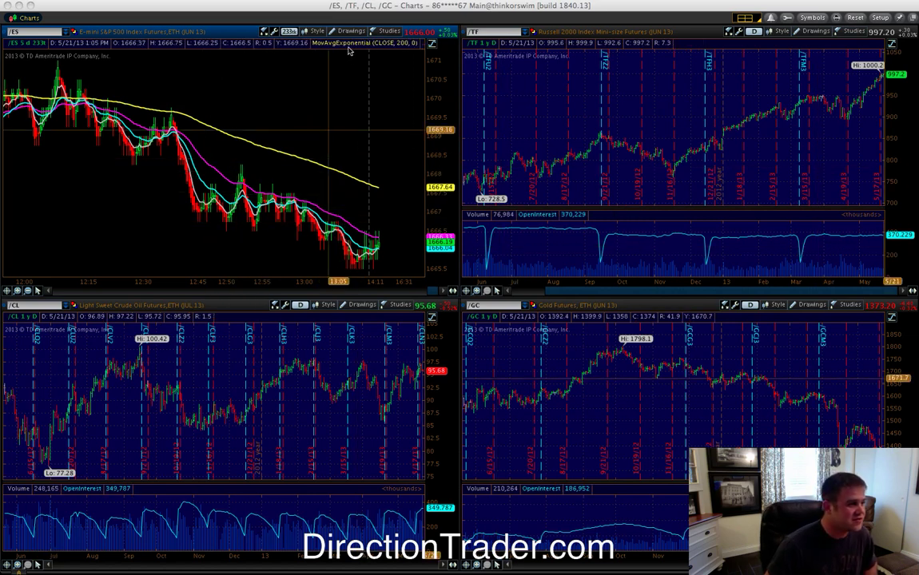
Save the /ES chart's style as "233 tick and moving averages" with the study set included
left_click(316, 31)
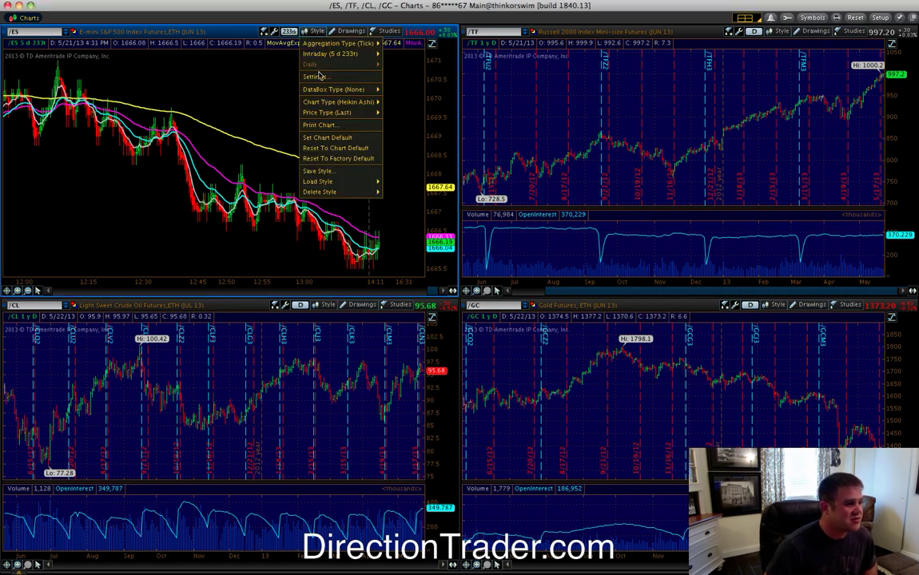
left_click(332, 174)
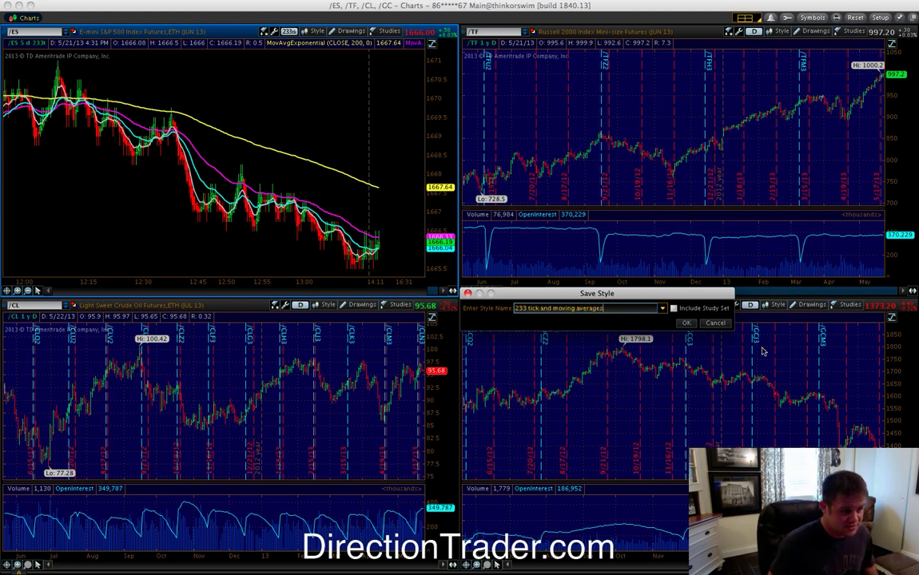
left_click(673, 309)
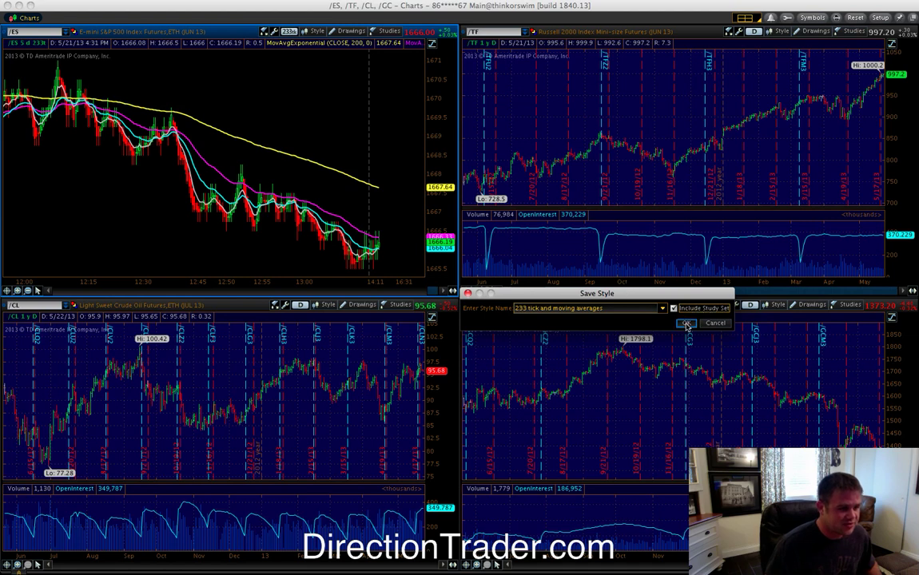
left_click(685, 324)
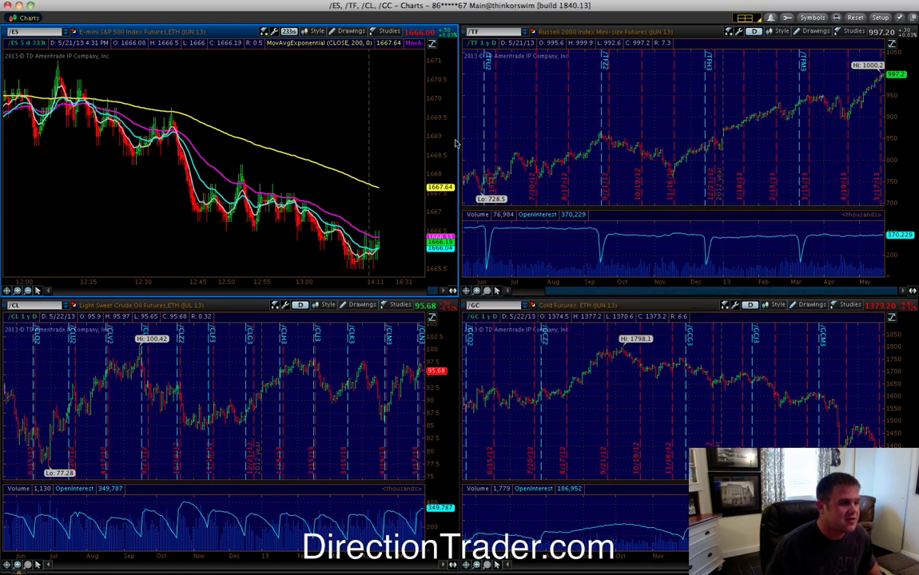
Load the saved style "233 tick and moving averages" on the /TF, /CL and /GC charts
left_click(778, 31)
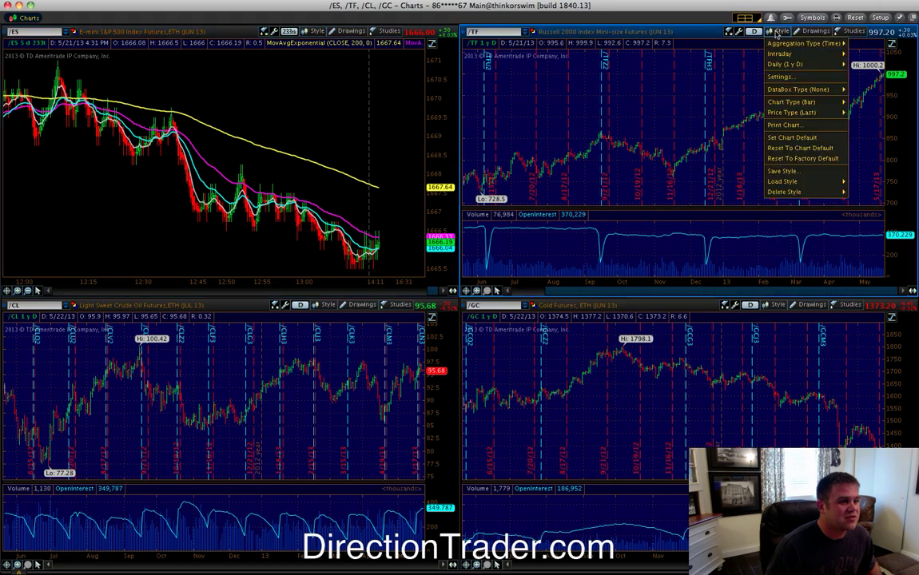
mouse_move(786, 183)
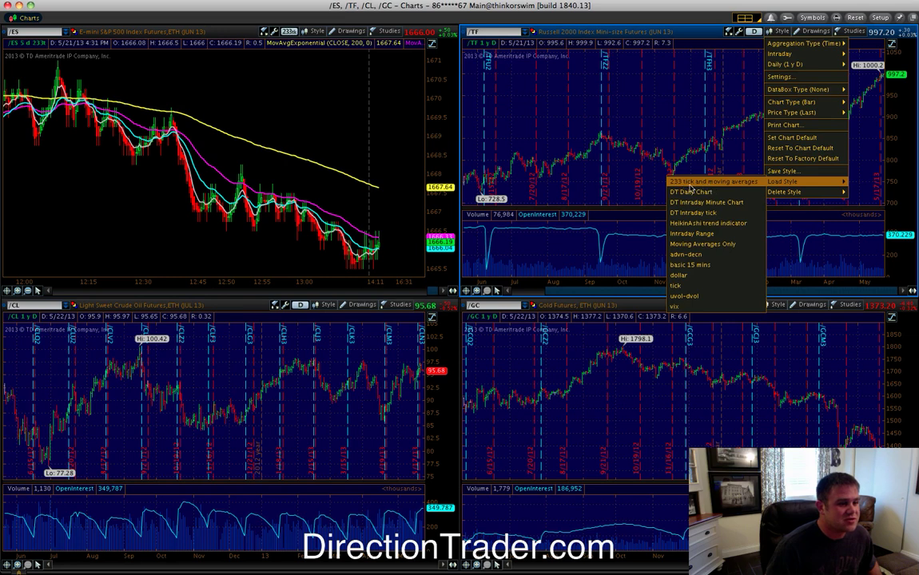
left_click(720, 184)
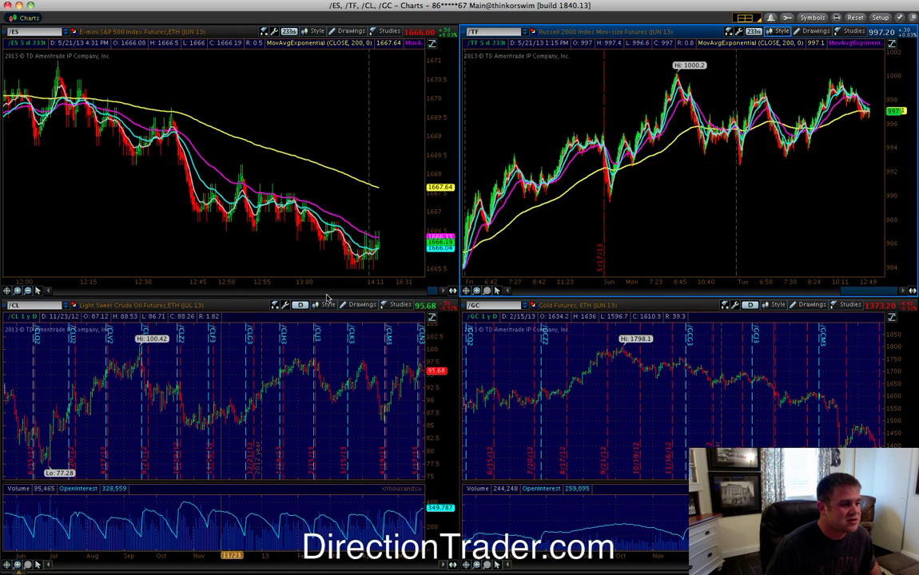
left_click(326, 305)
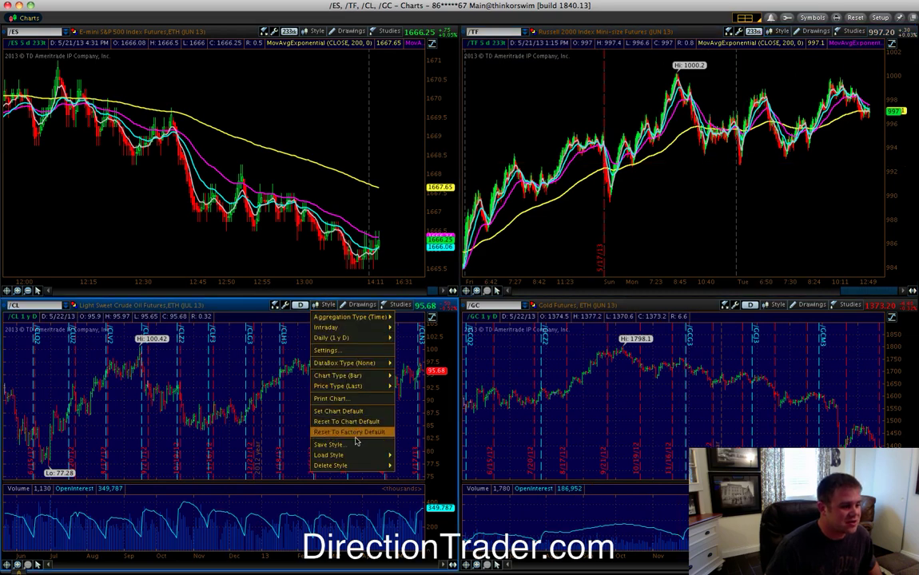
mouse_move(391, 456)
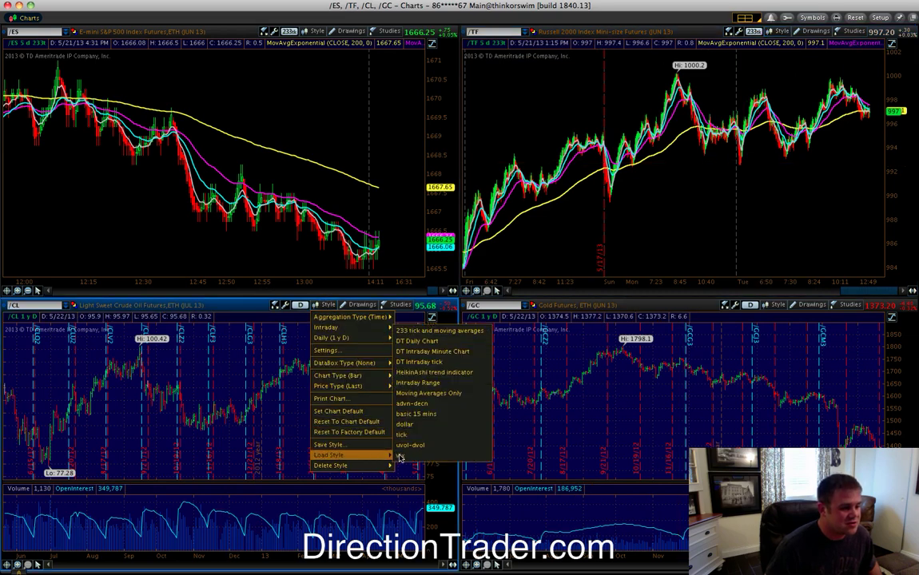
left_click(439, 330)
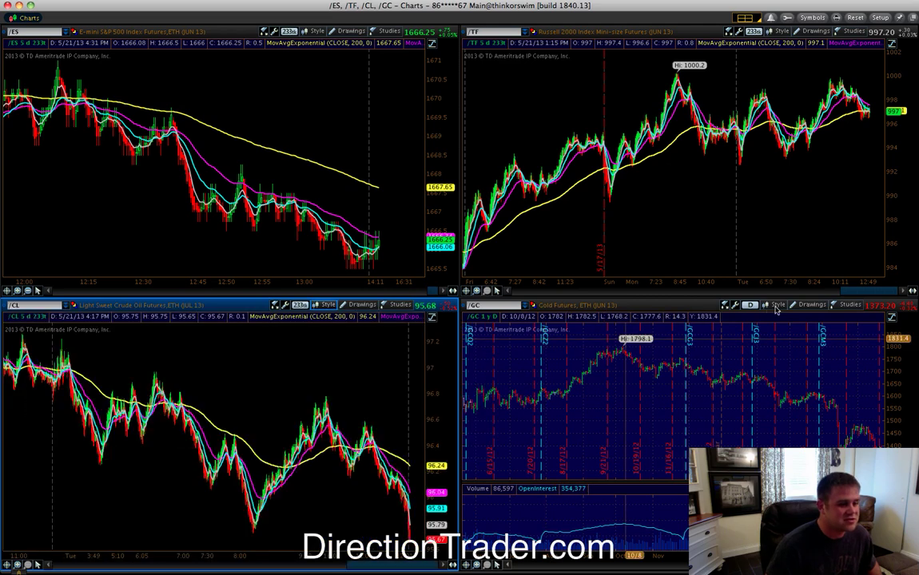
left_click(777, 305)
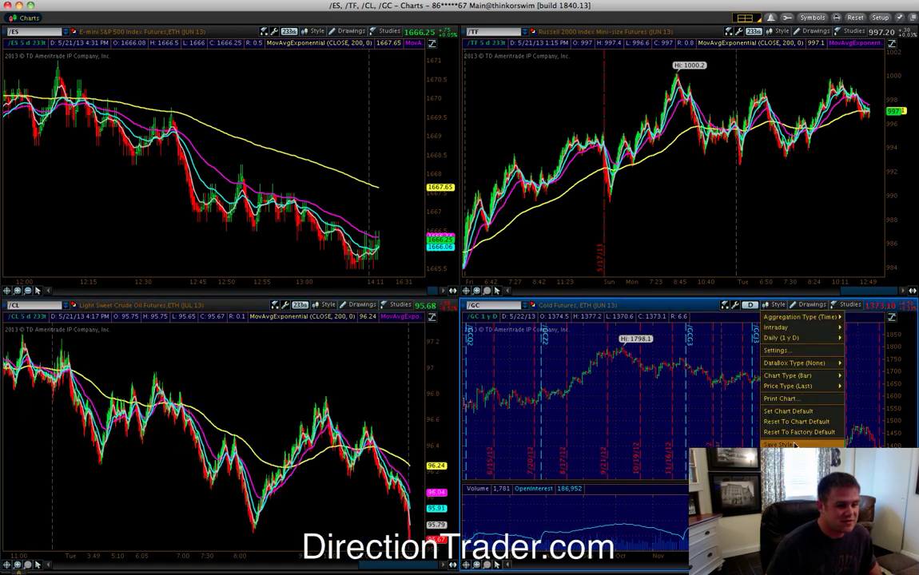
mouse_move(779, 456)
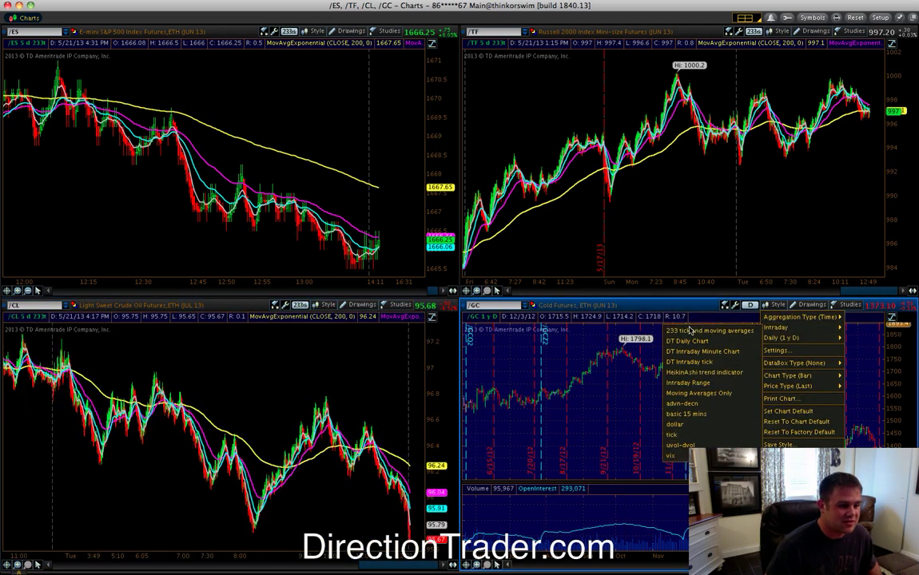
left_click(695, 330)
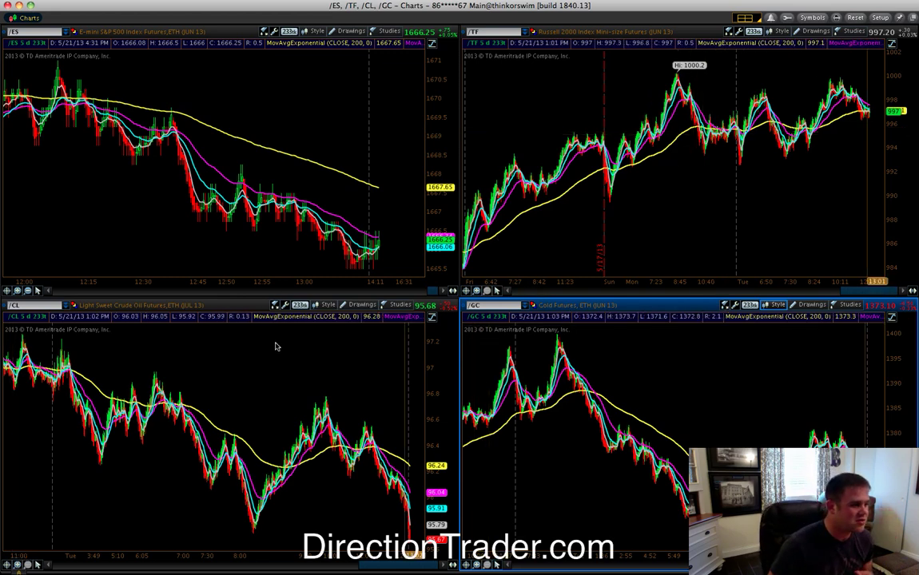
Save the grid layout as "4 main markets 233 tick" and check it among the saved grids
left_click_drag(250, 281, 204, 281)
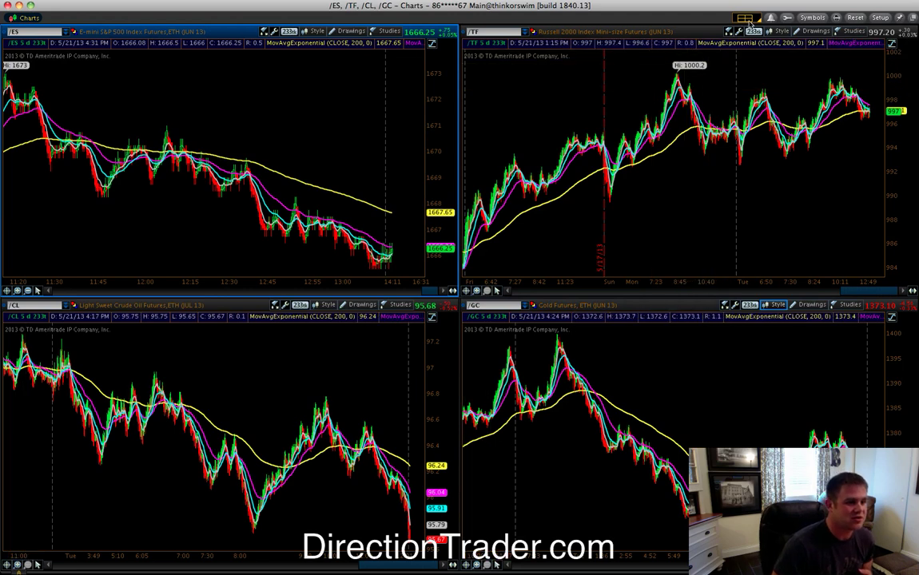
left_click(747, 18)
left_click(744, 18)
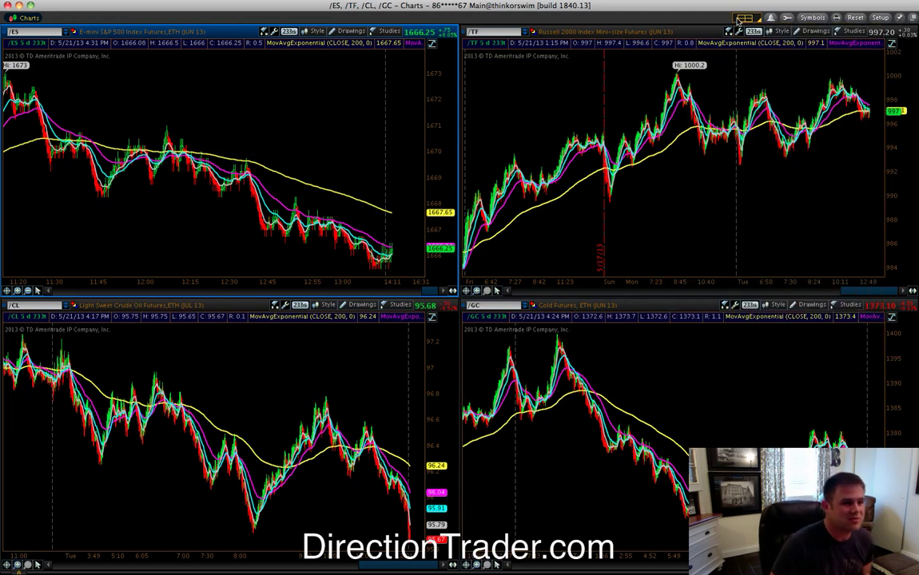
left_click(745, 17)
left_click(744, 18)
left_click(744, 18)
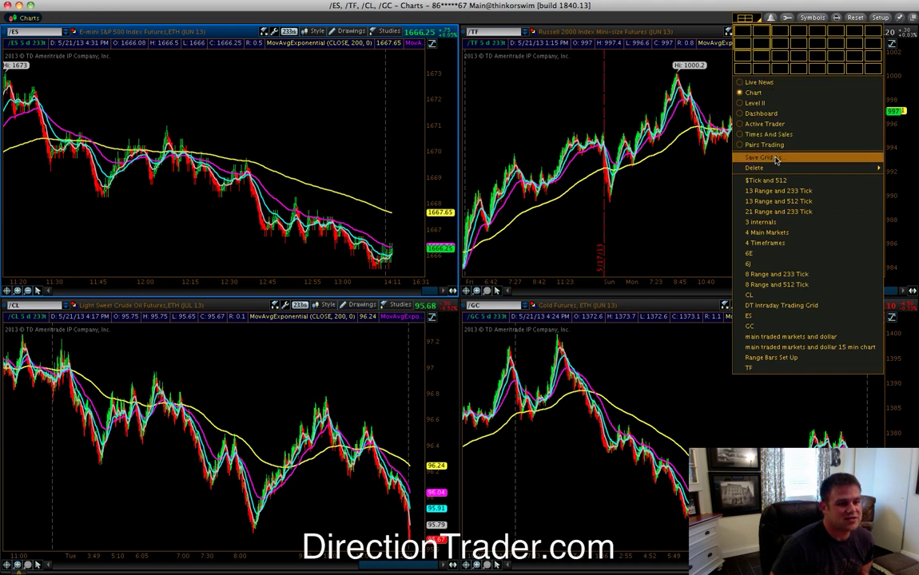
left_click(507, 195)
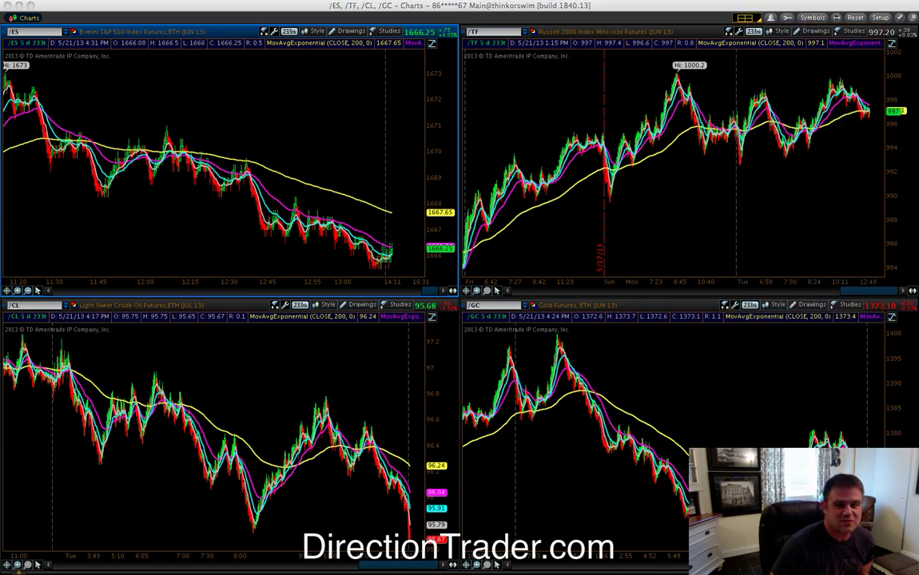
left_click_drag(760, 188, 552, 203)
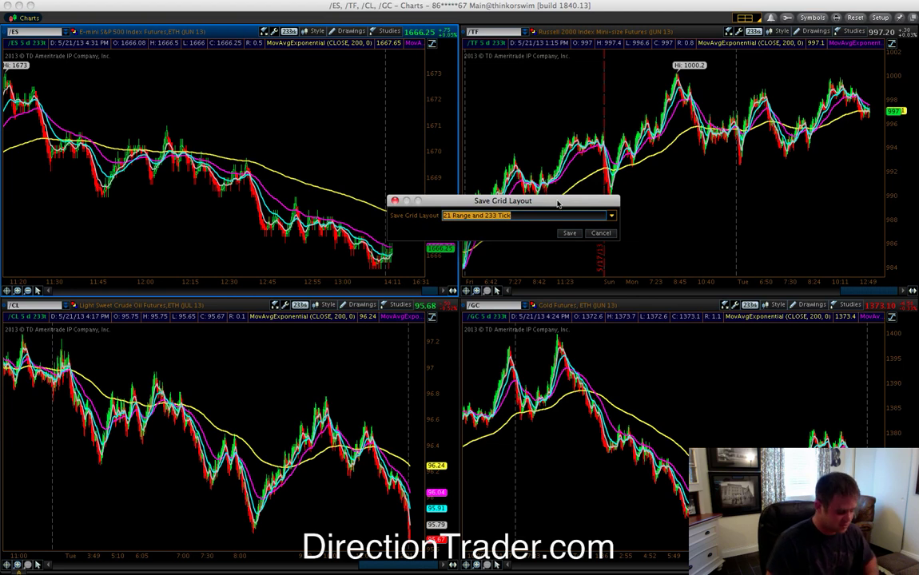
type("4")
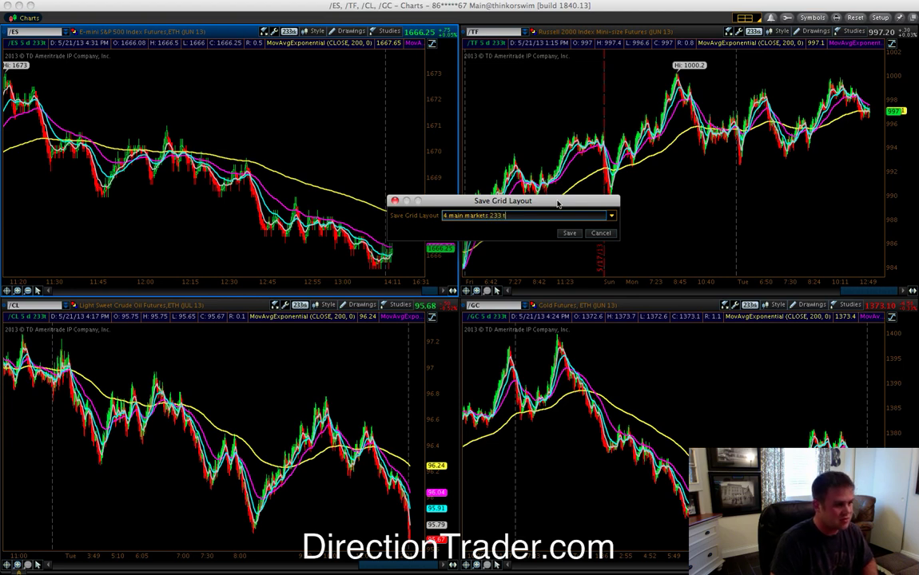
key("BackSpace")
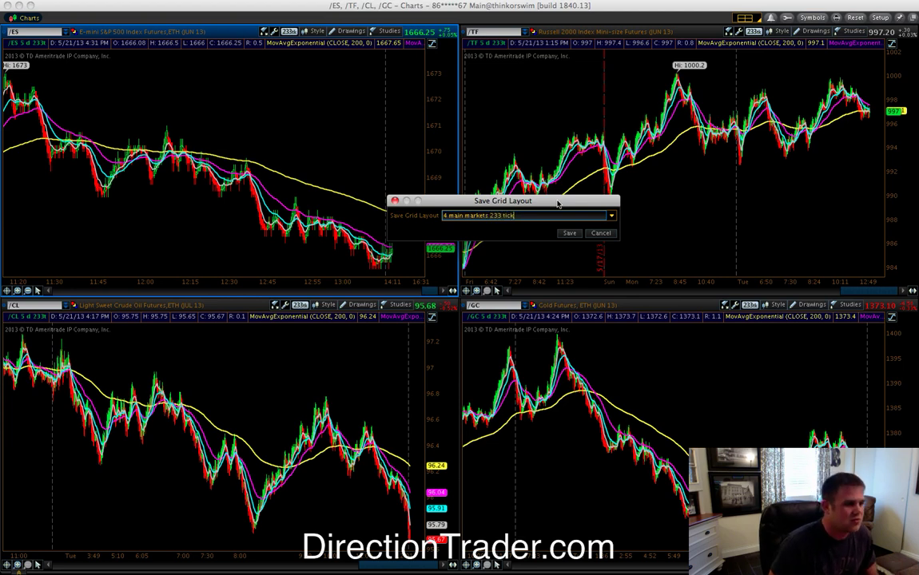
left_click_drag(593, 204, 599, 191)
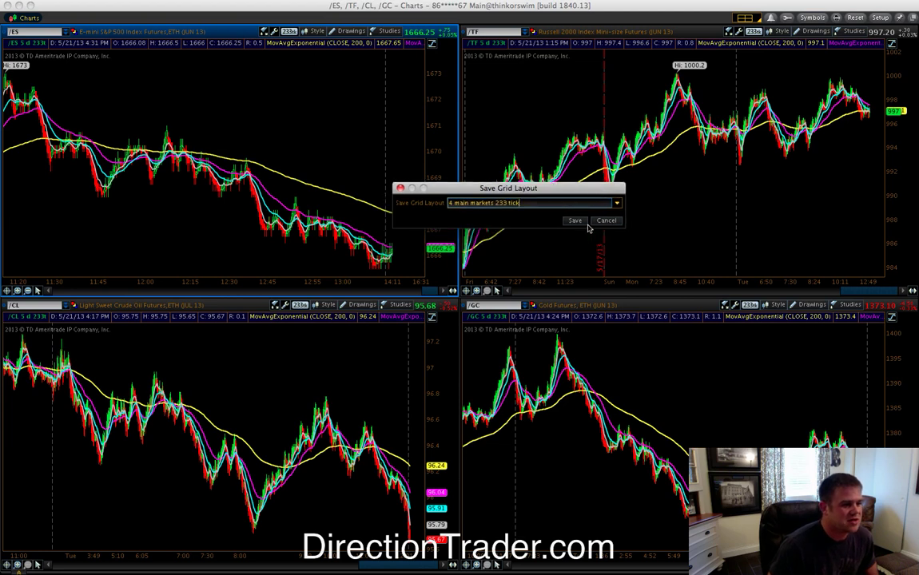
left_click(582, 223)
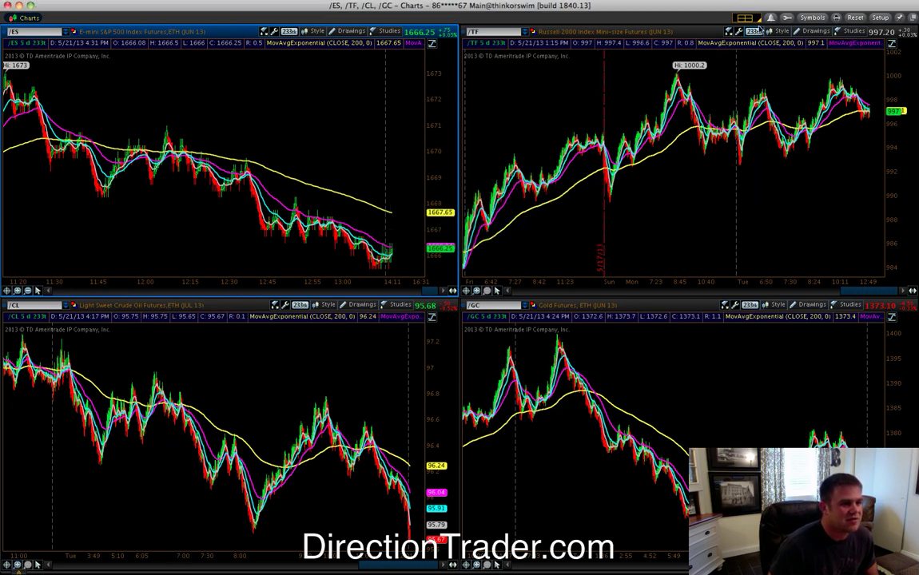
left_click(751, 17)
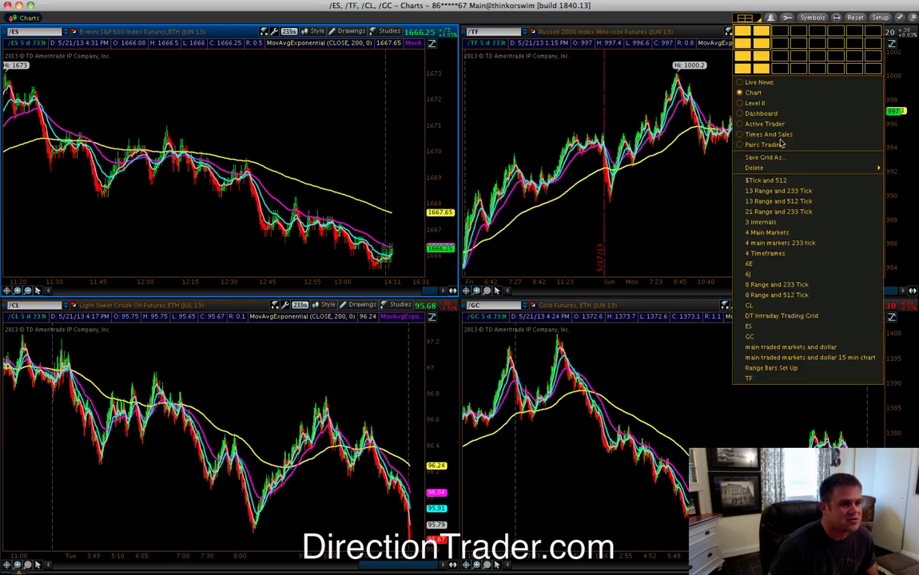
left_click(782, 233)
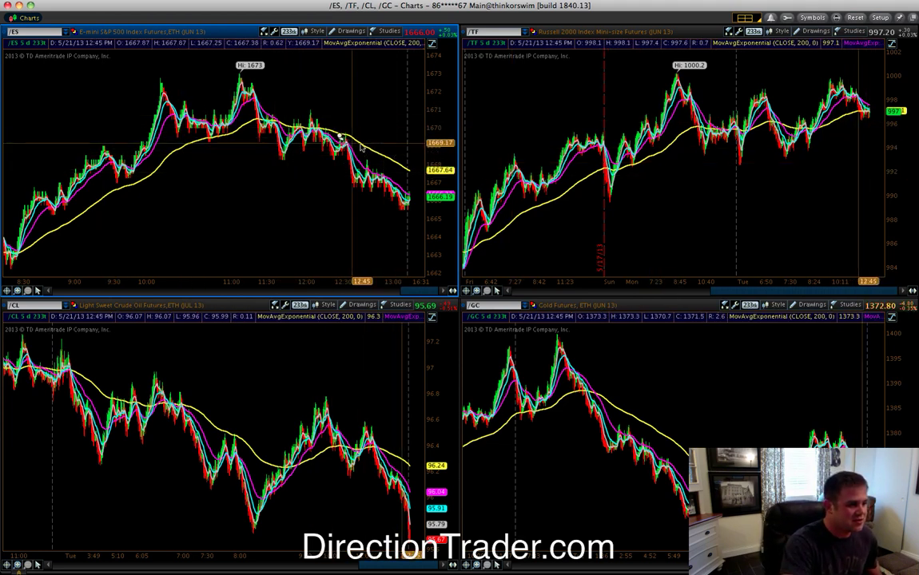
Mark up the recent /ES decline freehand, and circle the /TF swing low, high and latest pullback, adding an upward arrow
left_click_drag(339, 135, 416, 169)
mouse_move(355, 151)
left_mouse_down()
mouse_move(412, 186)
mouse_move(374, 190)
left_mouse_up()
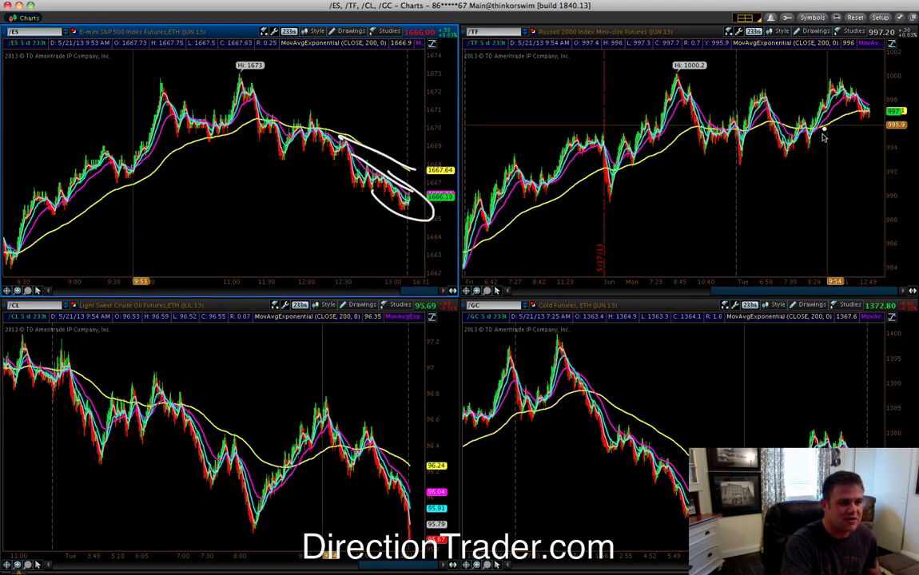
left_click_drag(811, 139, 809, 140)
mouse_move(840, 58)
left_mouse_down()
mouse_move(855, 77)
mouse_move(838, 59)
left_mouse_up()
mouse_move(875, 101)
left_mouse_down()
mouse_move(855, 111)
mouse_move(879, 118)
mouse_move(865, 114)
left_mouse_up()
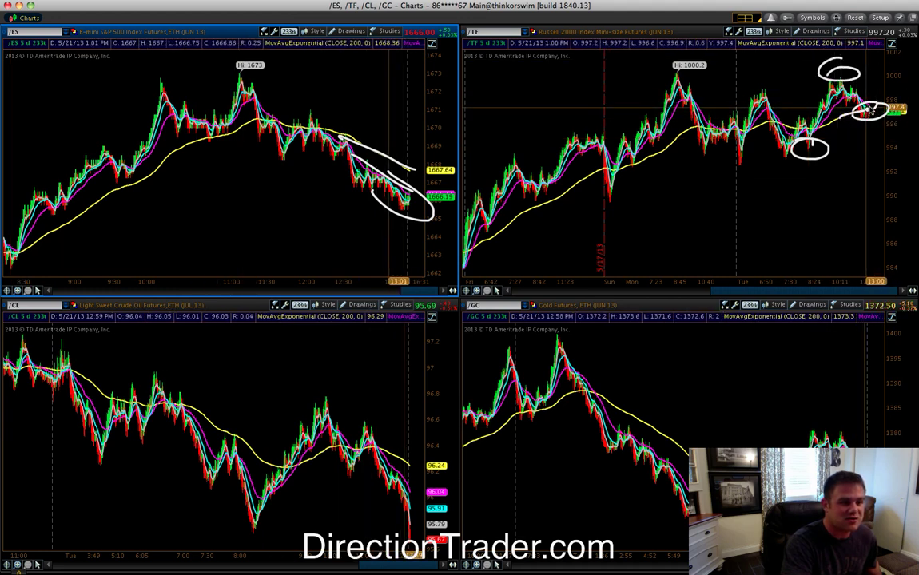
mouse_move(867, 105)
left_mouse_down()
mouse_move(875, 84)
mouse_move(884, 94)
mouse_move(888, 66)
mouse_move(899, 75)
left_mouse_up()
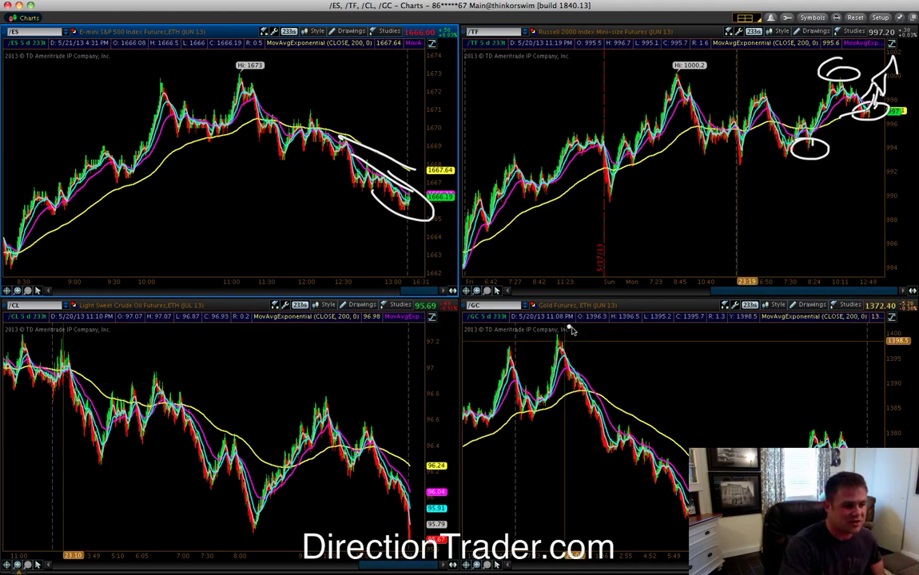
Circle the two /GC highs and two /CL lows freehand, draw a wavy line across /GC, and clear all the marks
mouse_move(570, 328)
left_mouse_down()
mouse_move(540, 342)
mouse_move(566, 328)
left_mouse_up()
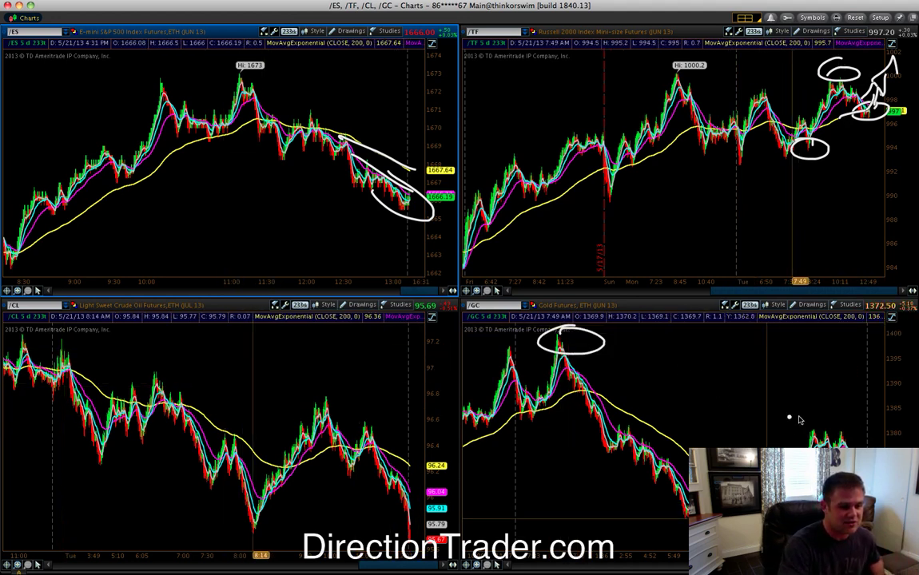
mouse_move(798, 415)
left_mouse_down()
mouse_move(823, 443)
mouse_move(795, 406)
left_mouse_up()
left_click_drag(466, 419, 868, 422)
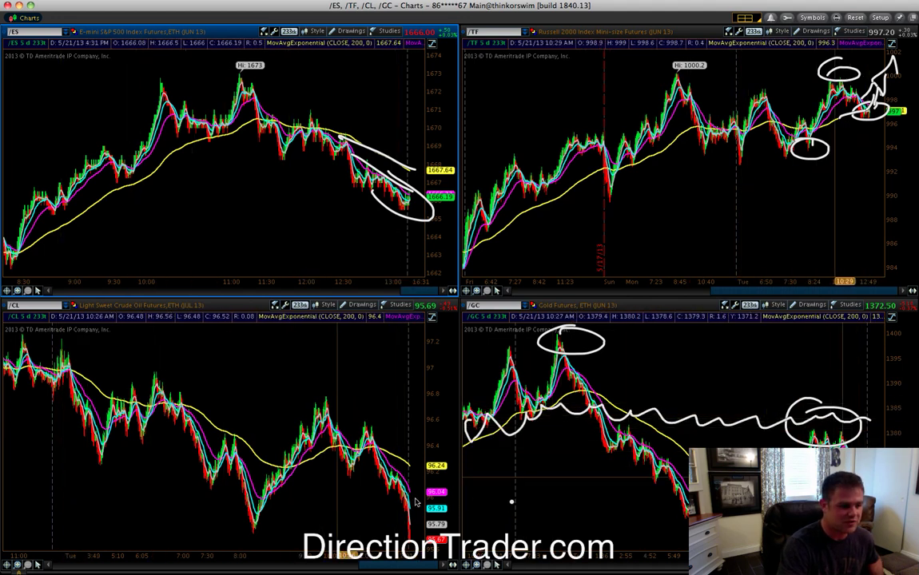
left_click_drag(257, 520, 263, 524)
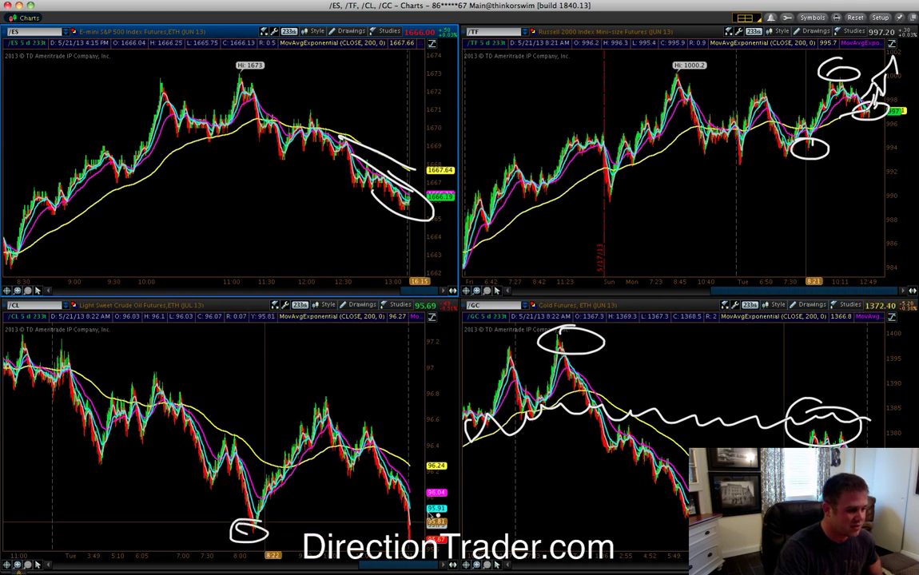
left_click_drag(432, 516, 412, 511)
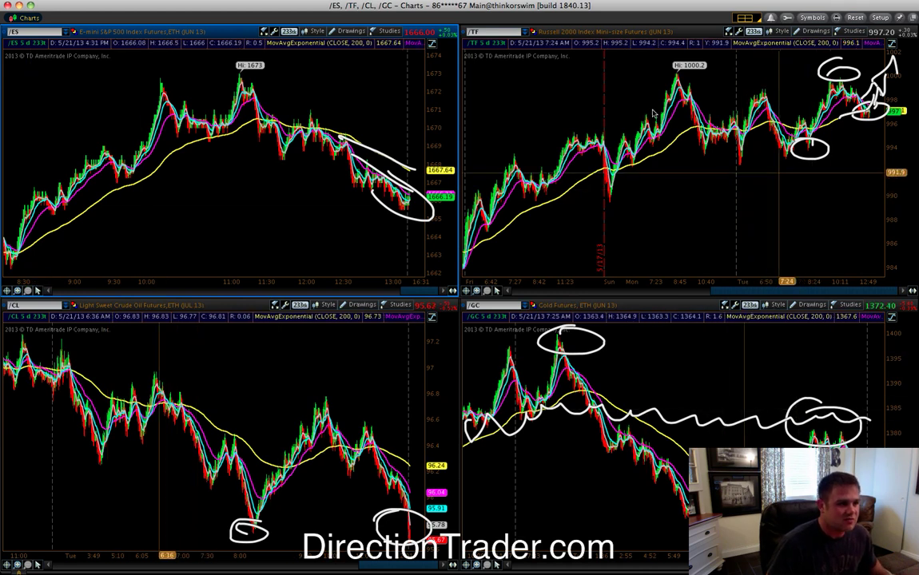
key("Escape")
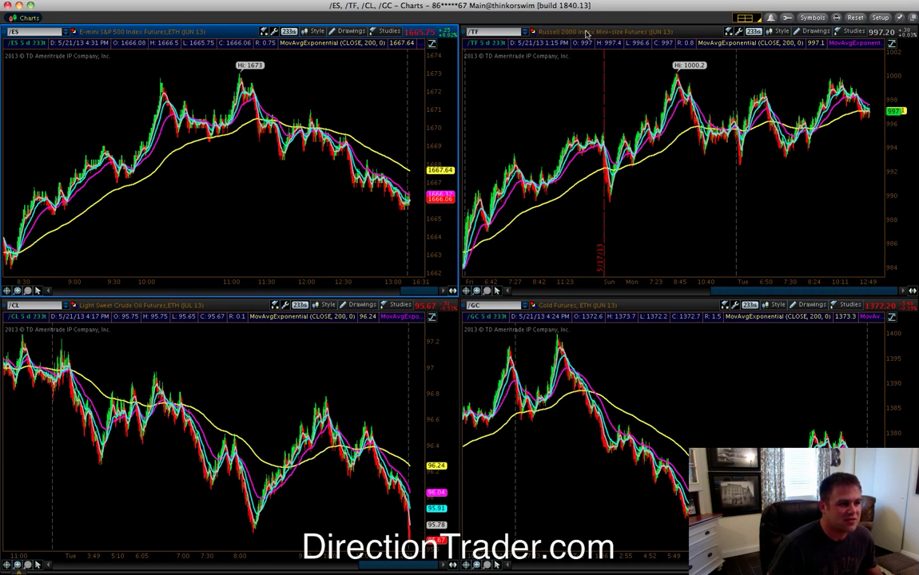
Maximize the /TF chart, zoom in on its most recent price action, and restore the four-chart grid
double_click(586, 31)
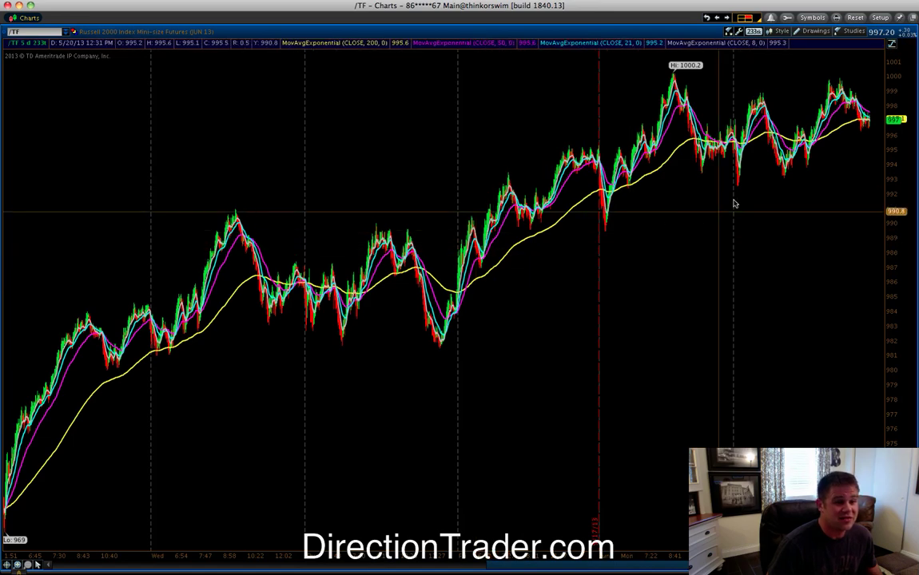
left_click_drag(456, 303, 878, 255)
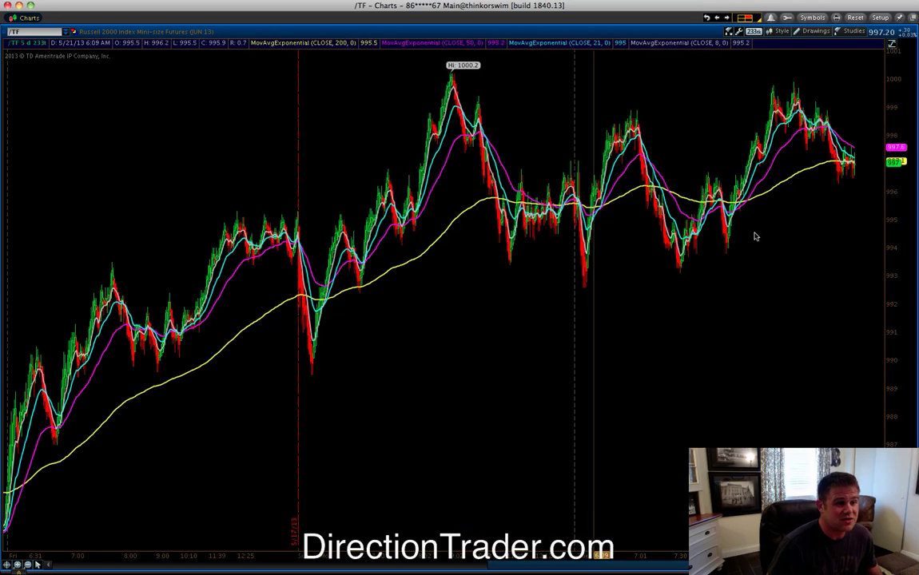
left_click_drag(300, 320, 812, 322)
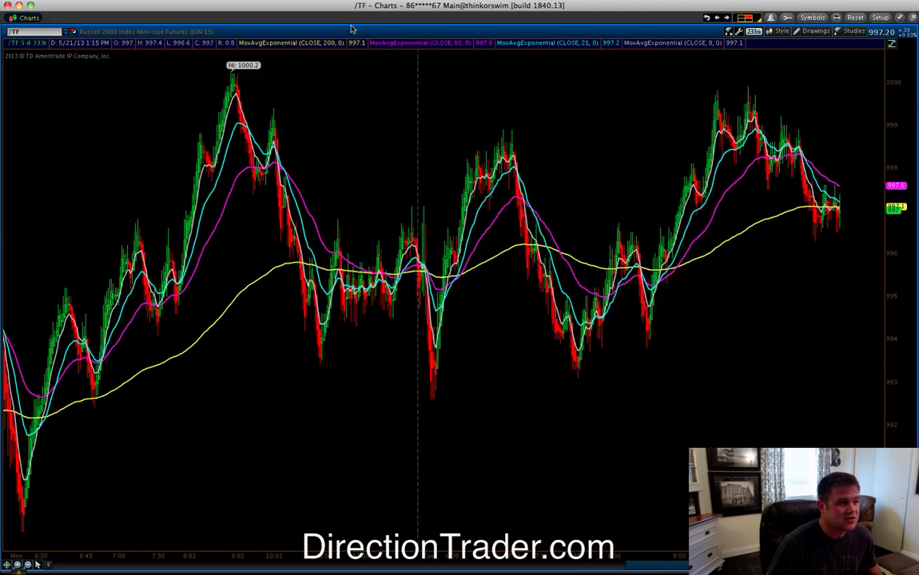
left_click(707, 18)
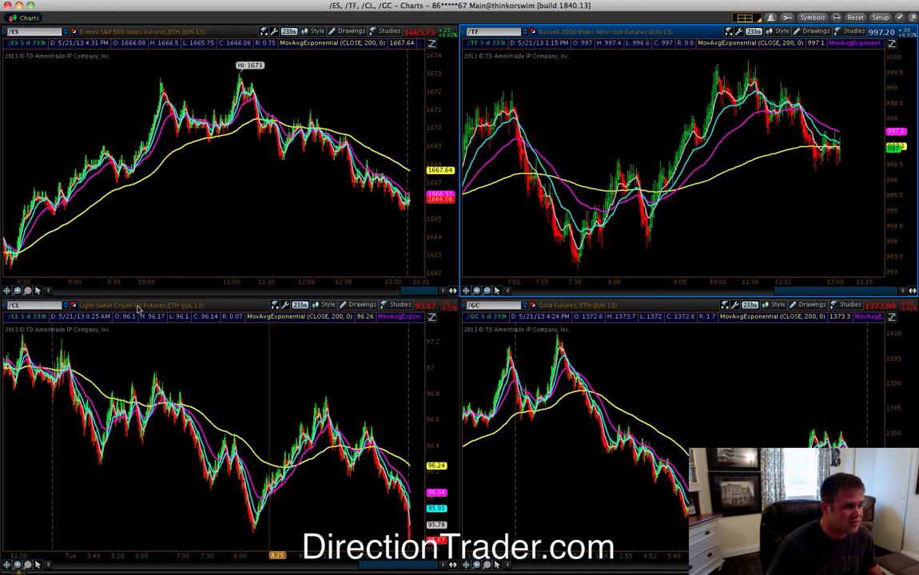
Maximize the /CL chart and zoom in on its most recent price action
left_click(6, 308)
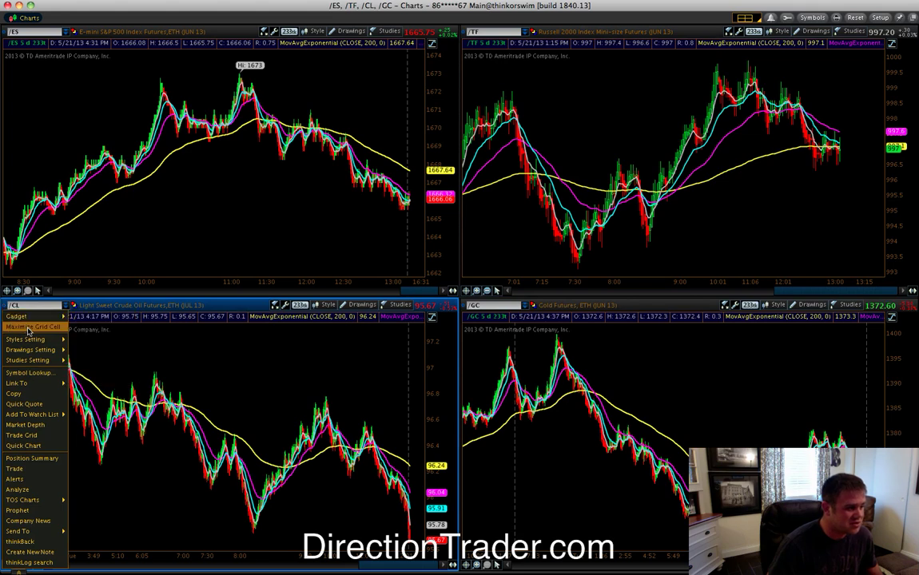
left_click(32, 327)
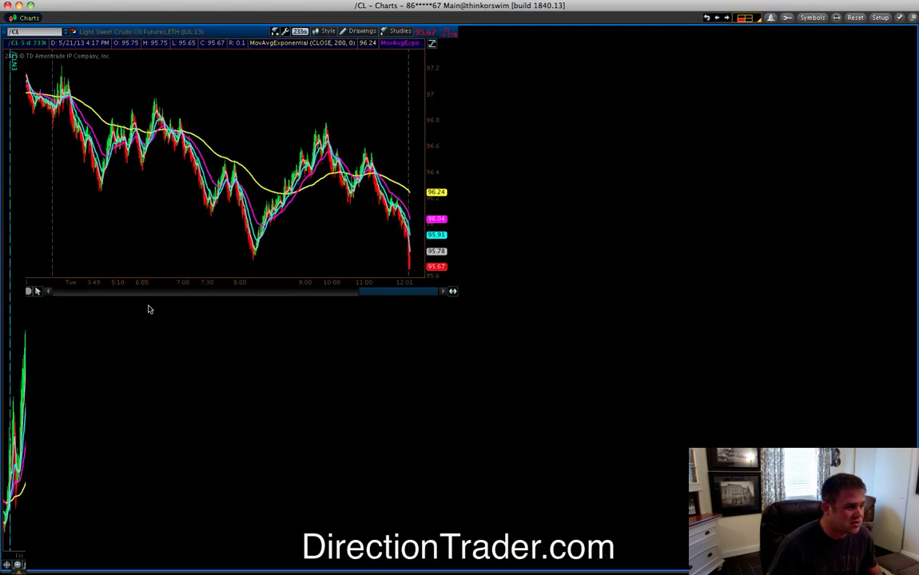
left_click_drag(601, 264, 908, 278)
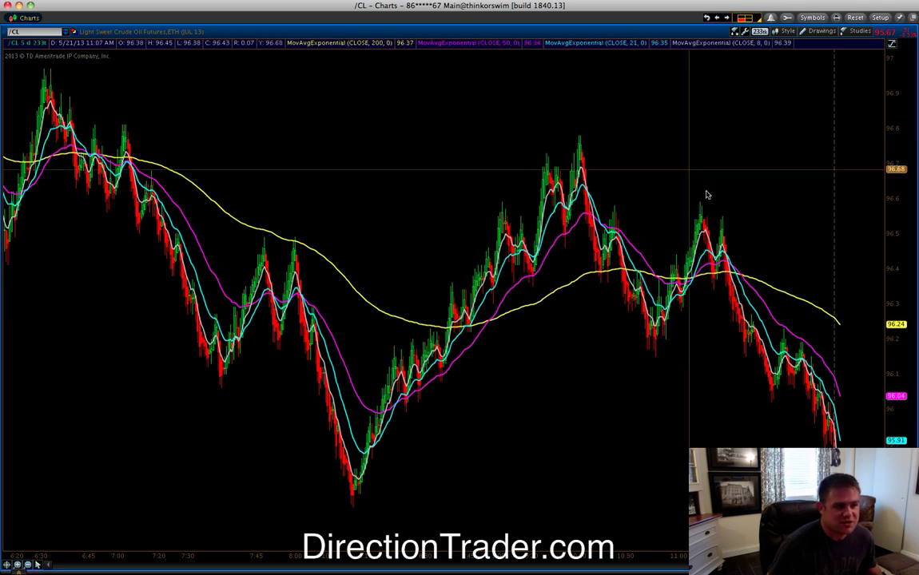
Cycle through the maximized /GC, /TF and /CL charts to compare their trends, and restore the four-chart grid
left_click(728, 22)
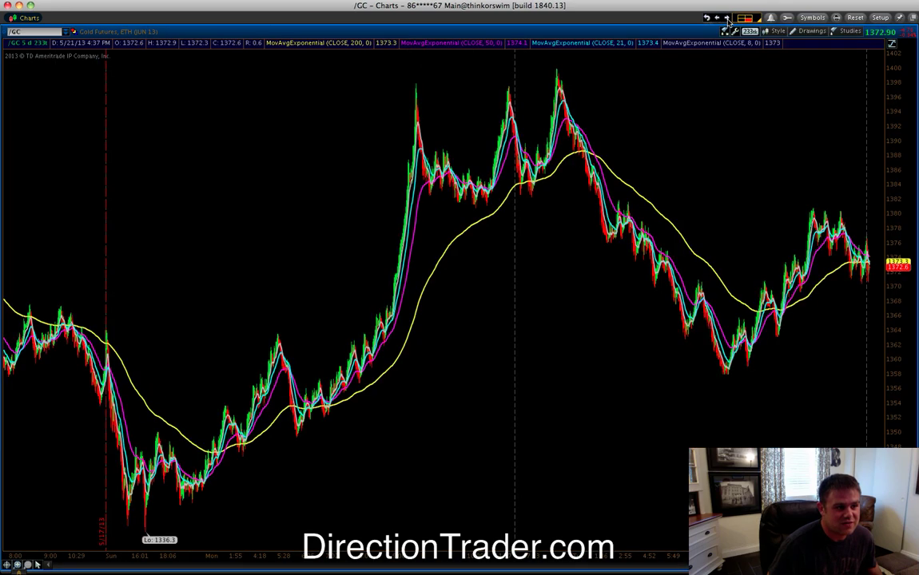
left_click(728, 22)
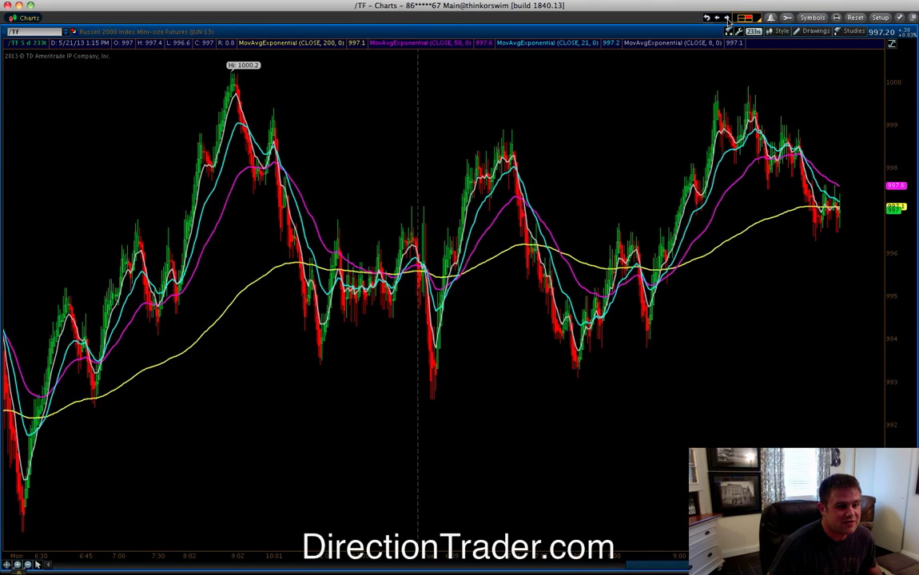
left_click(728, 22)
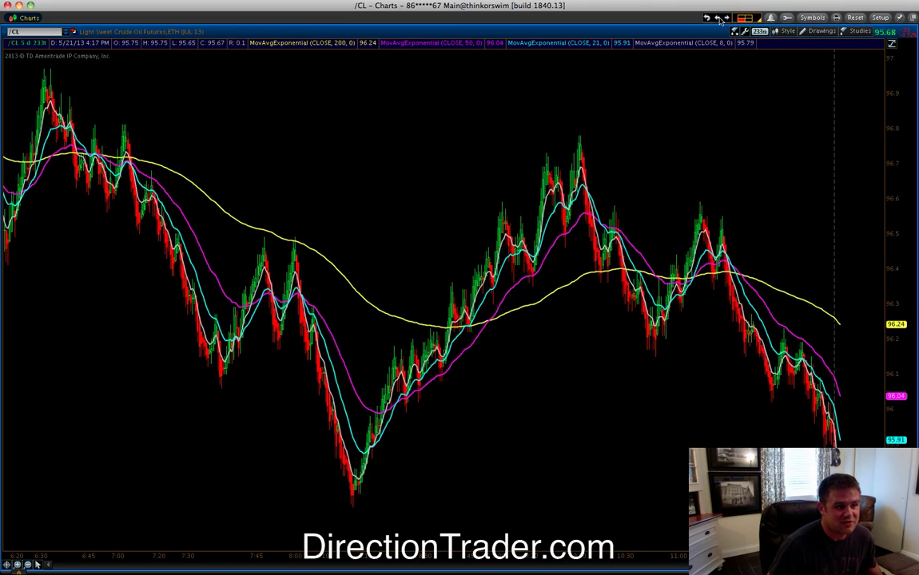
left_click(708, 18)
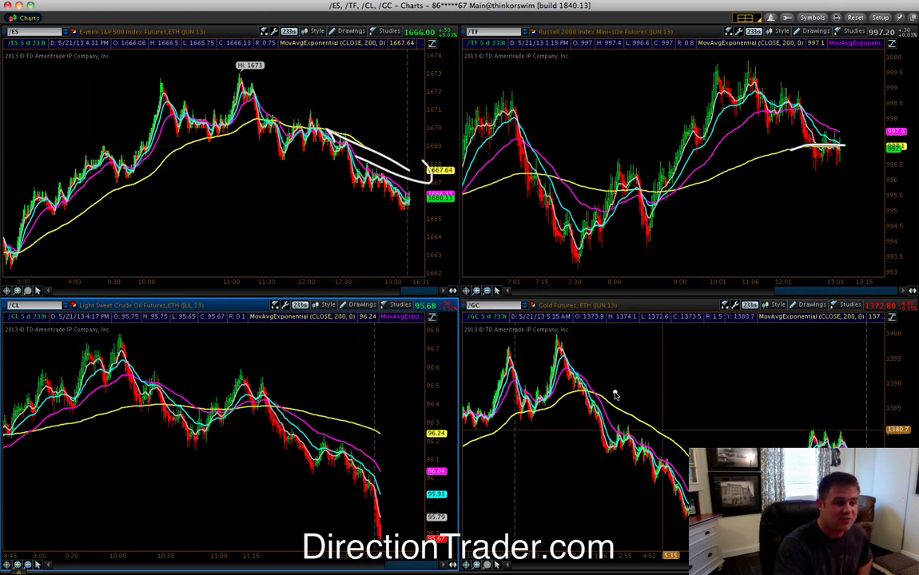
Mark the /GC decline, the /ES morning rise, and the /CL high and its drop freehand, and clear all the marks
mouse_move(608, 395)
left_mouse_down()
mouse_move(696, 438)
mouse_move(670, 404)
mouse_move(635, 432)
mouse_move(658, 465)
mouse_move(684, 466)
left_mouse_up()
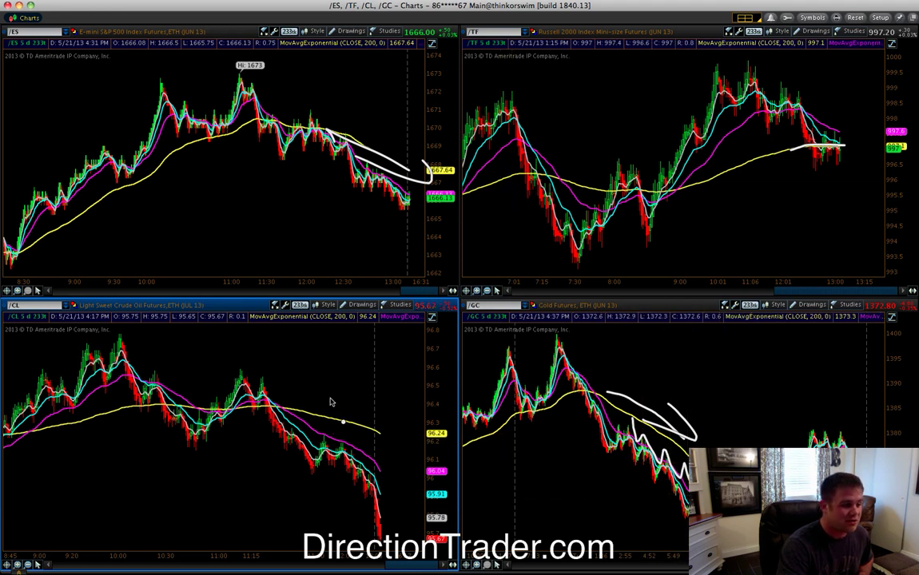
mouse_move(60, 209)
left_mouse_down()
mouse_move(88, 177)
mouse_move(254, 102)
left_mouse_up()
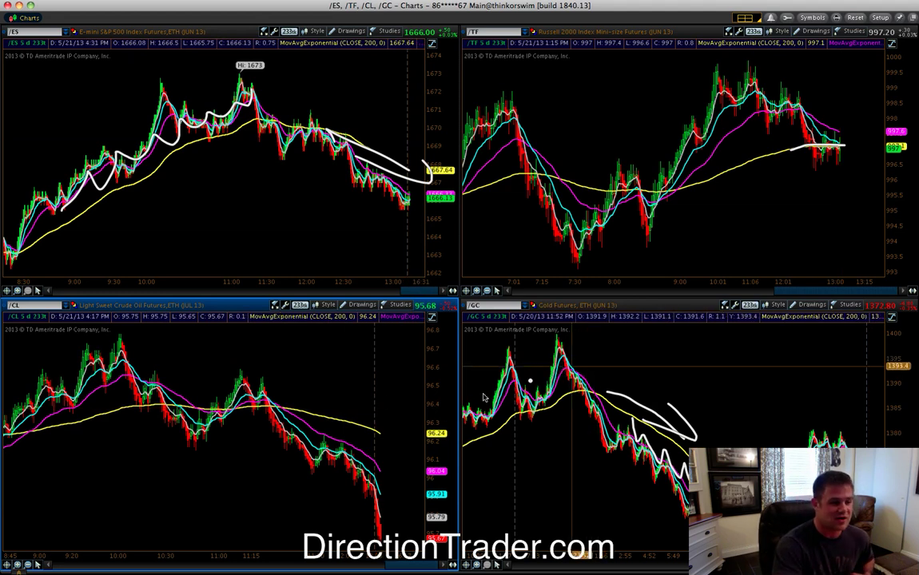
left_click_drag(158, 328, 65, 335)
mouse_move(124, 335)
left_mouse_down()
mouse_move(158, 359)
mouse_move(166, 421)
left_mouse_up()
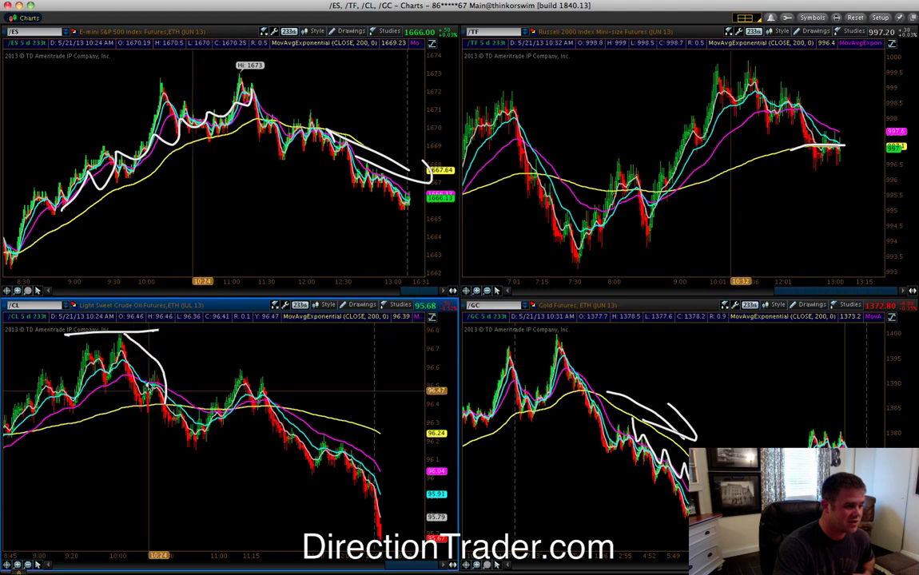
key("Escape")
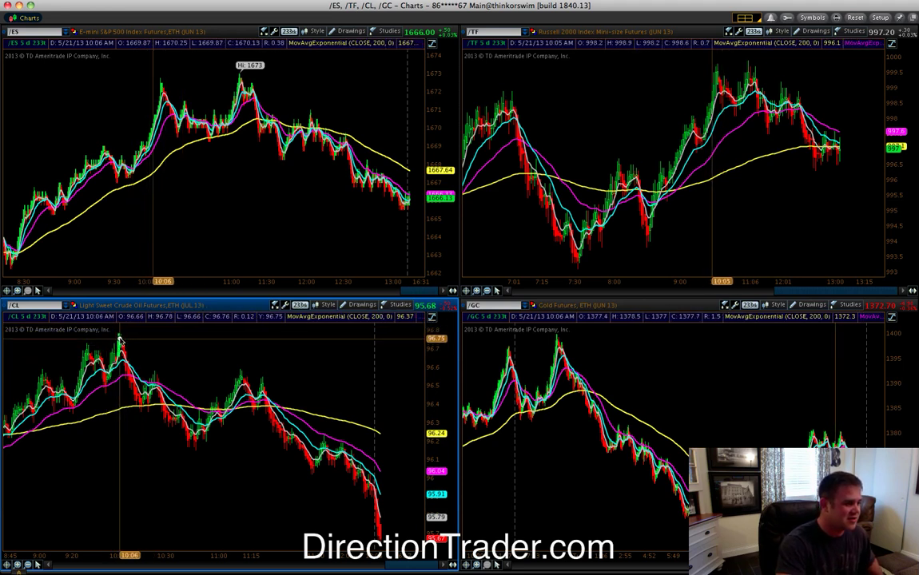
Trace the drop from the /CL high freehand, circle the first bounce, underline the pullback low, and clear the marks
mouse_move(137, 342)
left_mouse_down()
mouse_move(126, 367)
mouse_move(134, 392)
mouse_move(154, 367)
mouse_move(144, 369)
mouse_move(146, 380)
mouse_move(159, 373)
mouse_move(174, 398)
mouse_move(104, 416)
mouse_move(152, 409)
left_mouse_up()
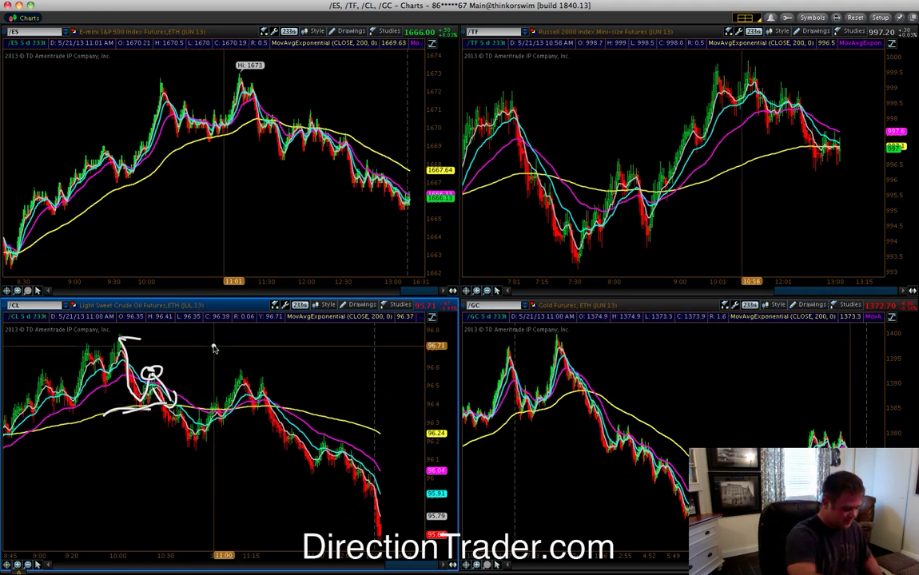
key("Escape")
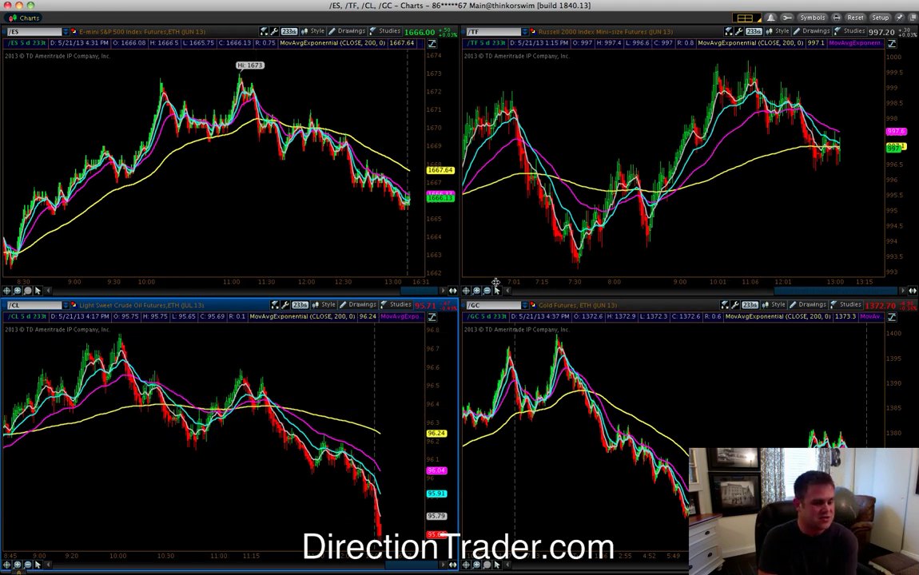